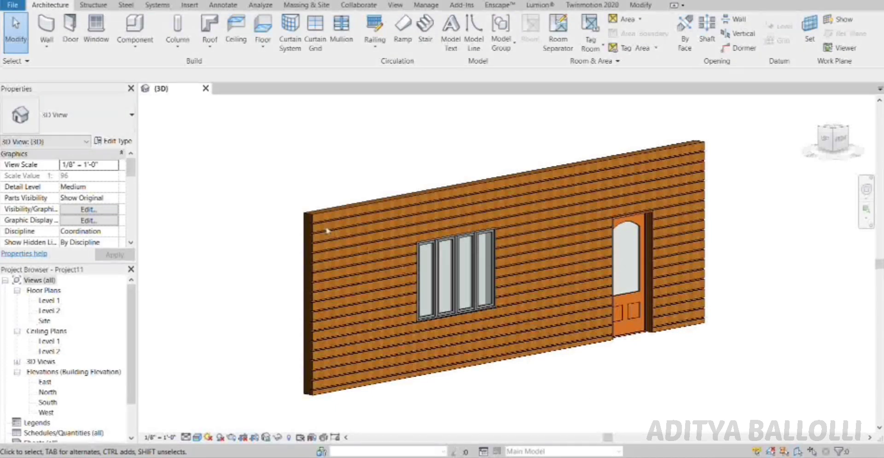
- Create a new project (Project11) from the Default_Imperial template
scroll(327, 202, "up", 5)
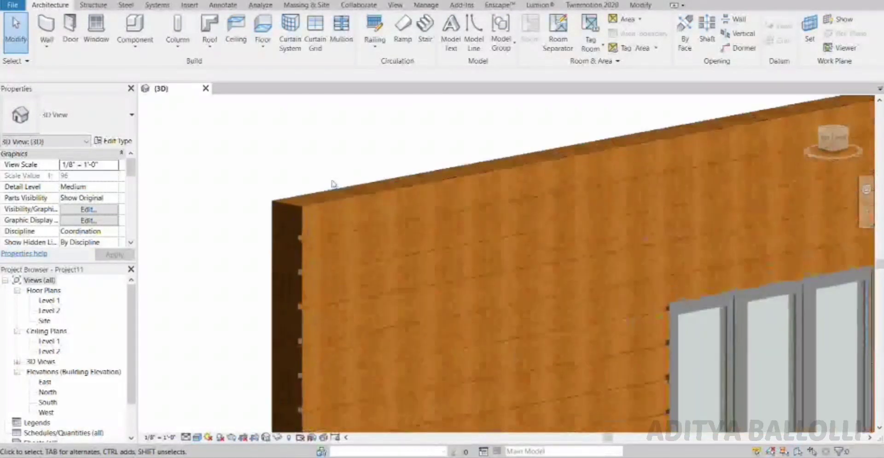
scroll(300, 185, "down", 5)
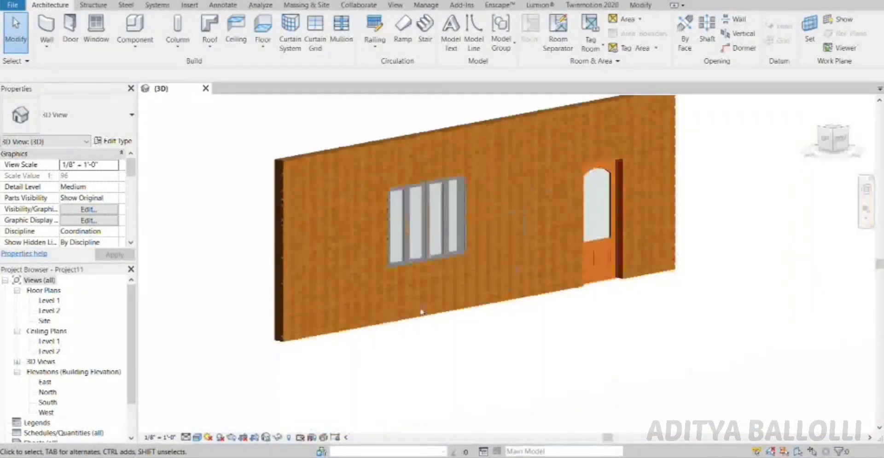
scroll(455, 385, "down", 1)
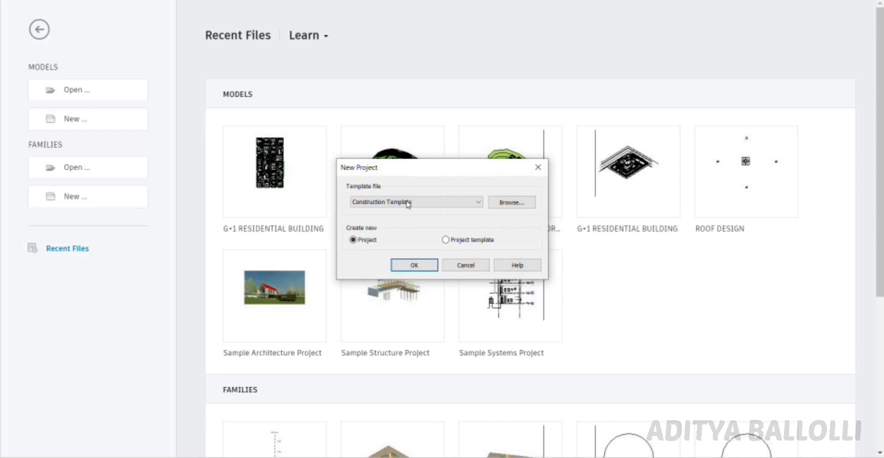
left_click(408, 204)
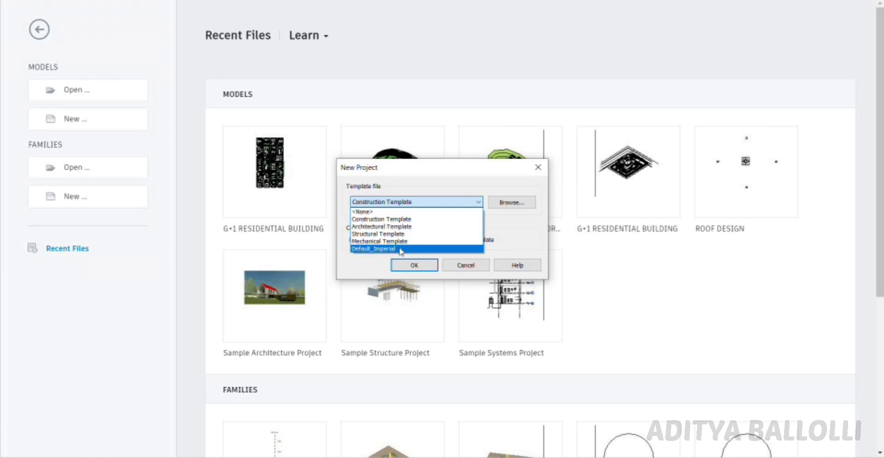
left_click(414, 266)
left_click(414, 266)
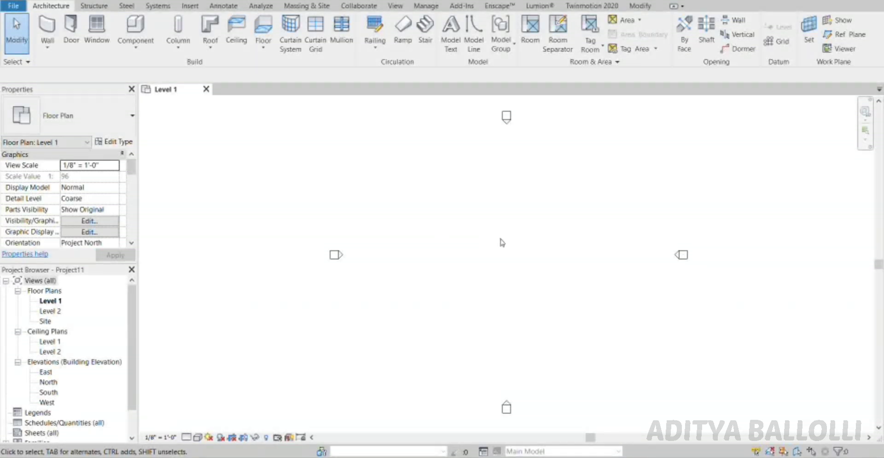
- Draw a 28'-long Generic - 8" wall on Level 1 with its top constraint up to Level 2
left_click(47, 25)
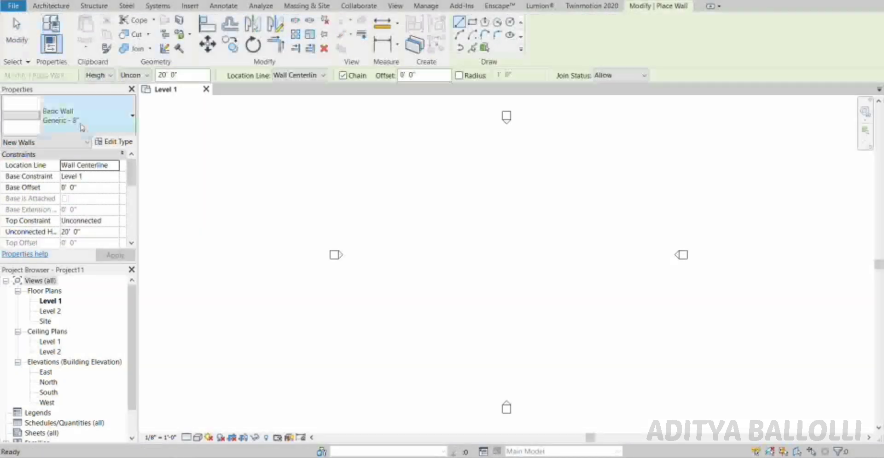
left_click(116, 221)
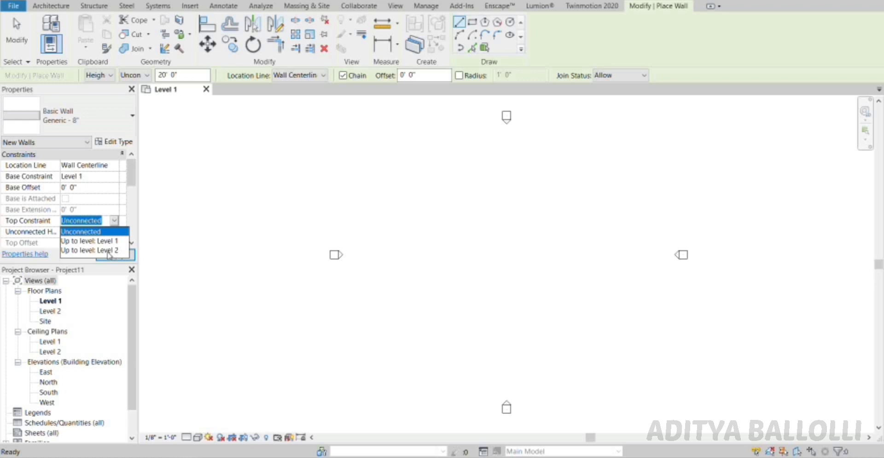
left_click(109, 251)
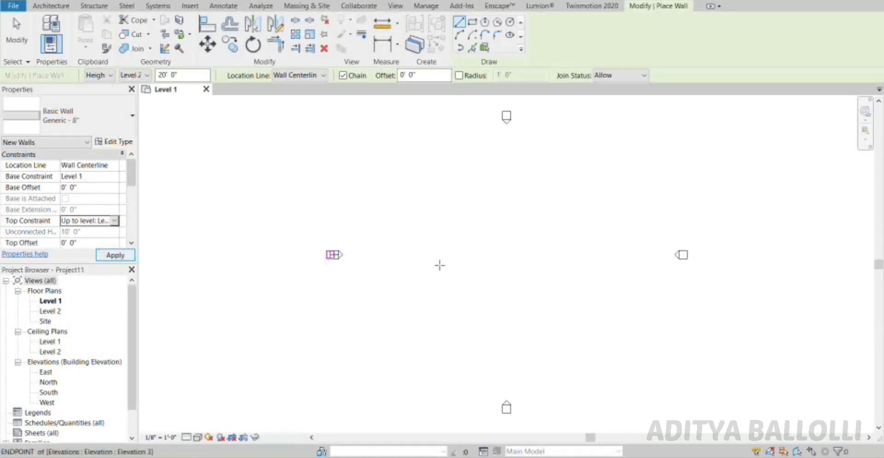
left_click(487, 257)
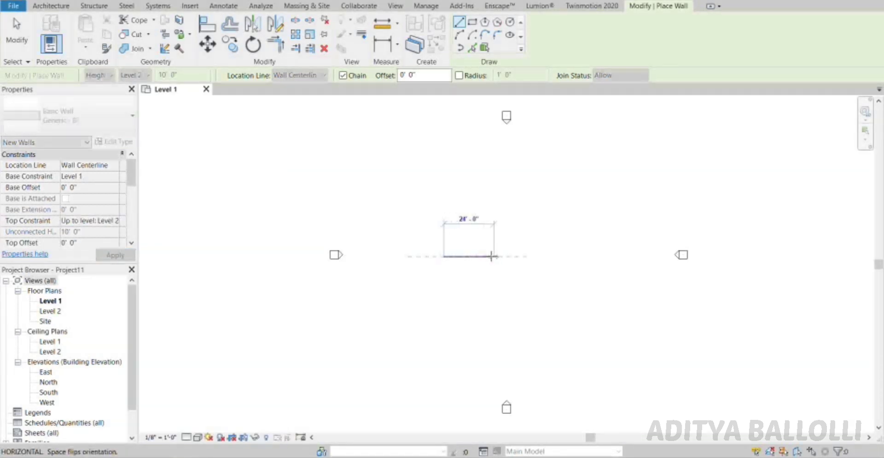
scroll(493, 256, "up", 3)
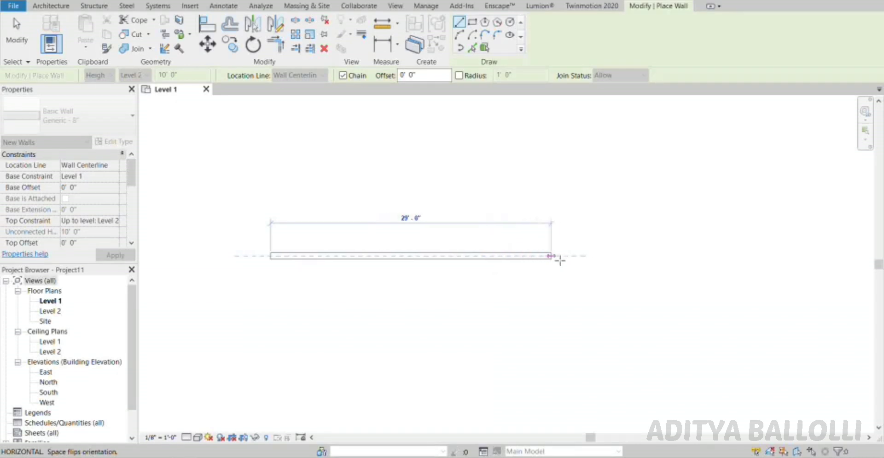
left_click(560, 214)
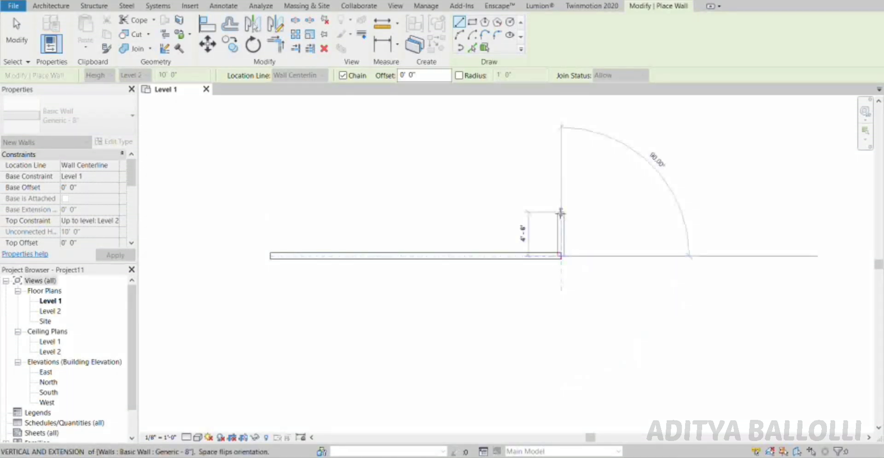
key("Escape")
key("Escape")
key("Escape")
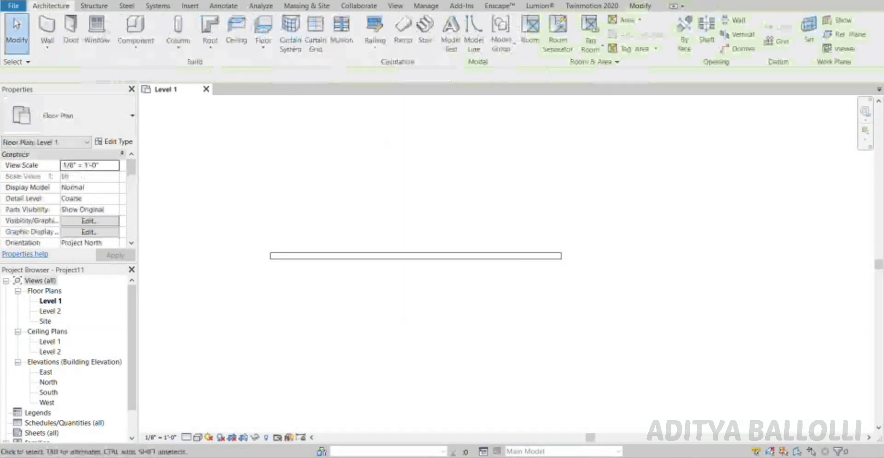
- Switch to the default 3D view and orbit to face the wall front-on
key("3")
key("d")
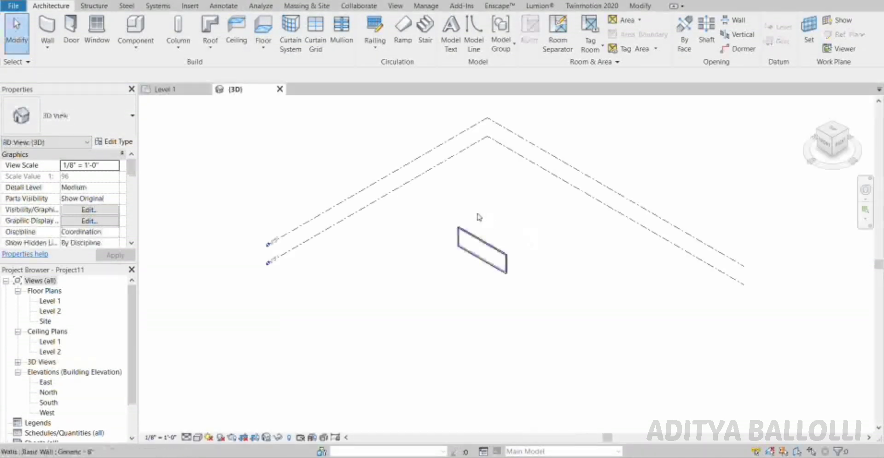
scroll(478, 219, "up", 3)
middle_click_drag(477, 237, 465, 327, "shift")
scroll(464, 325, "up", 2)
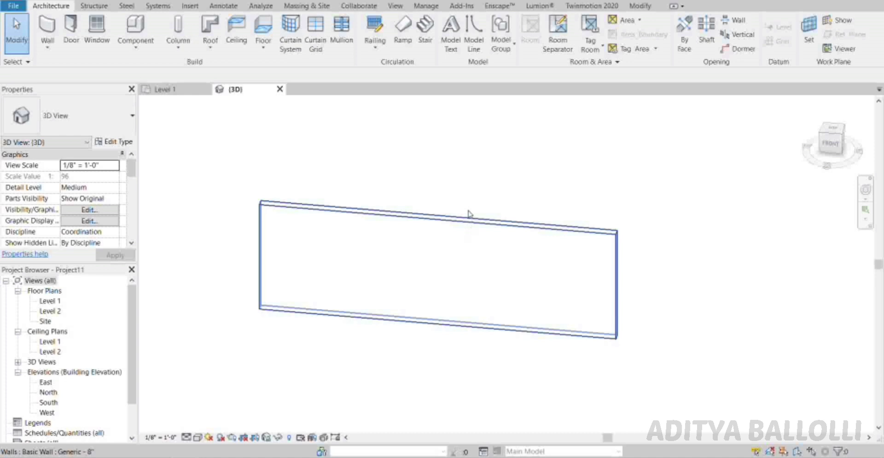
- From the Level 1 plan, browse the family library to US Imperial > Doors > Residential
left_click(164, 90)
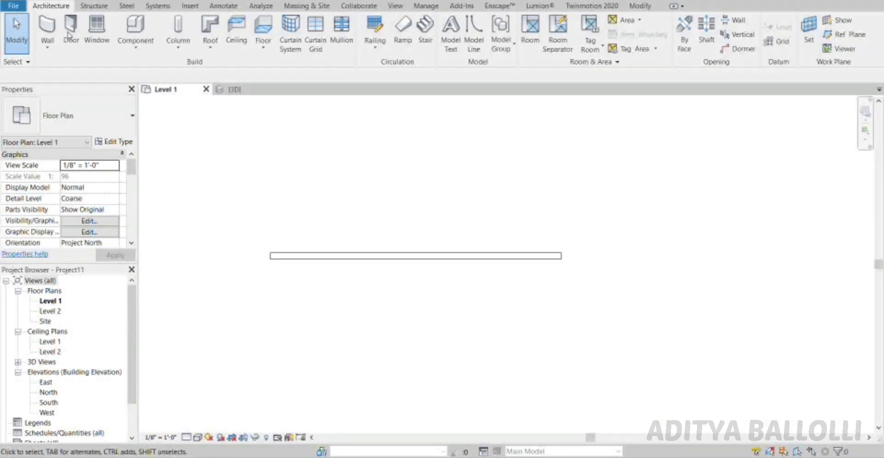
left_click(70, 43)
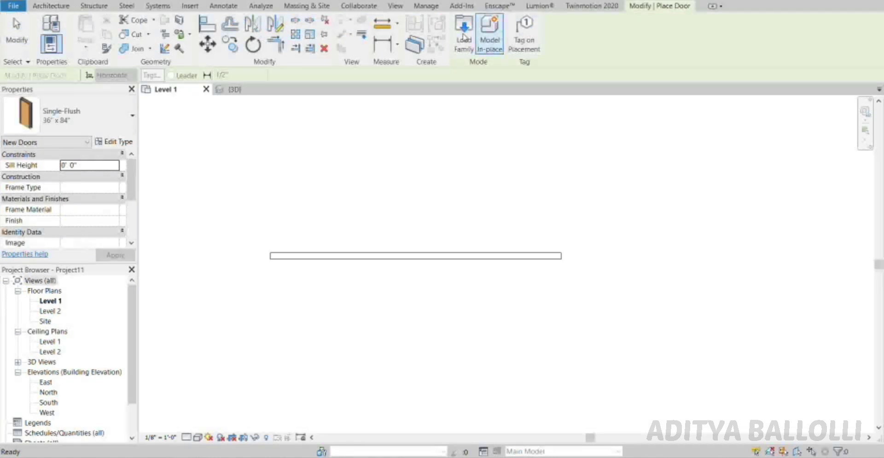
left_click(466, 40)
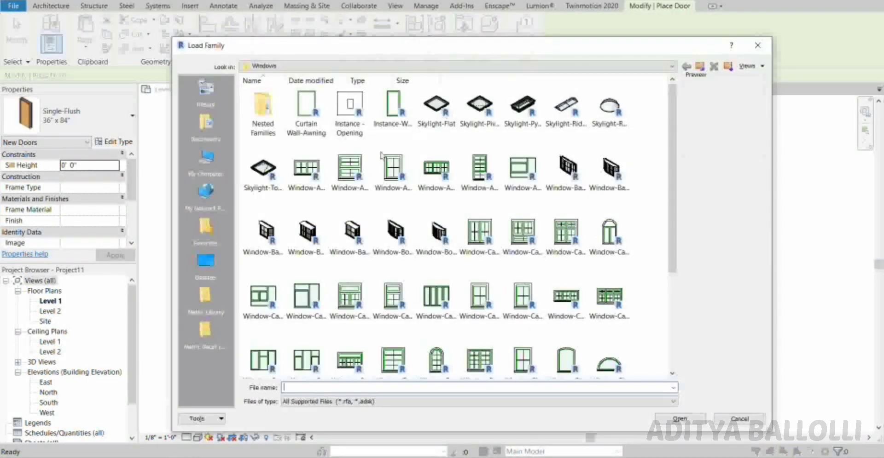
left_click(378, 66)
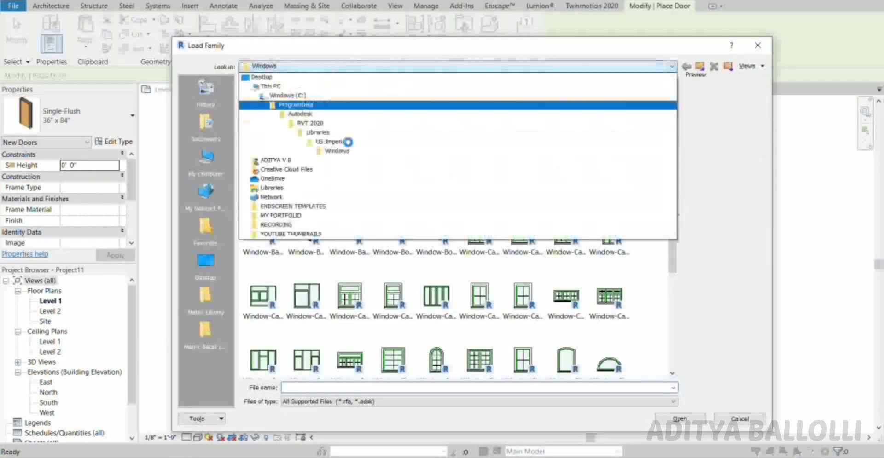
left_click(374, 145)
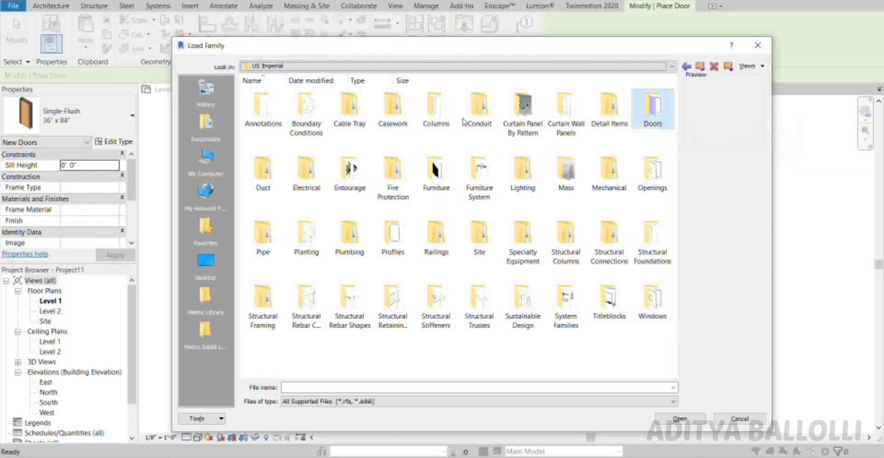
double_click(653, 108)
left_click(349, 108)
key("Return")
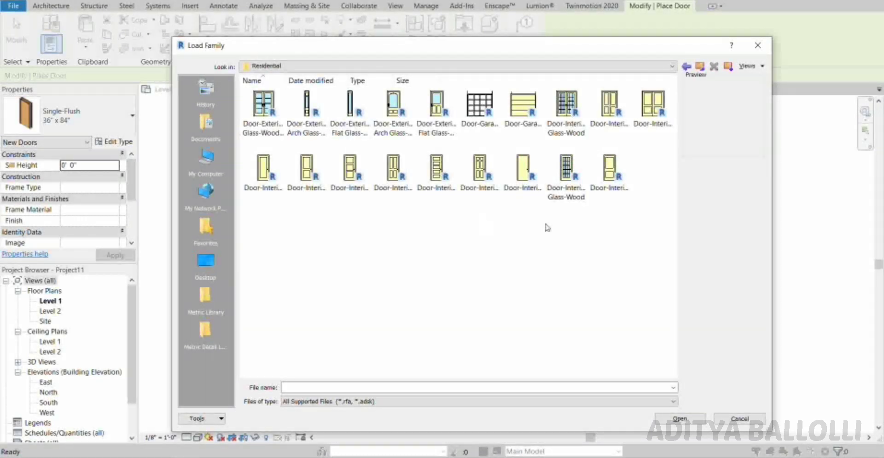
- Load the half-arch glass exterior door and place a 36" x 80" door near the wall's right end
left_click(393, 114)
key("Return")
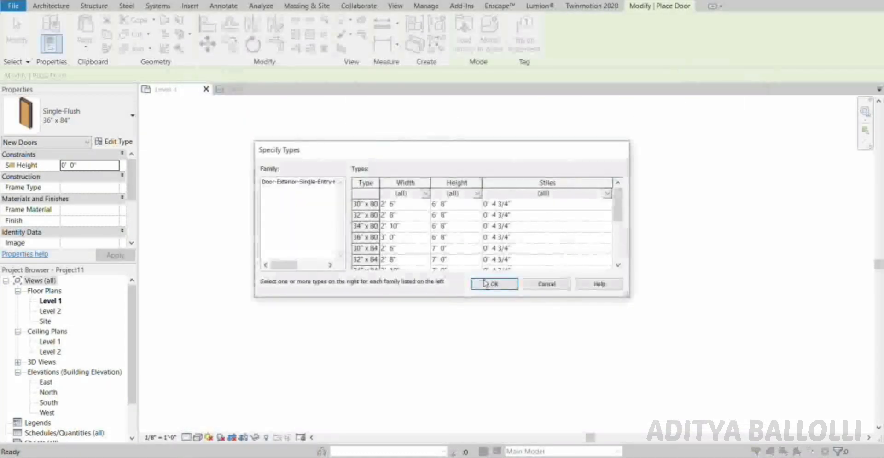
key("Return")
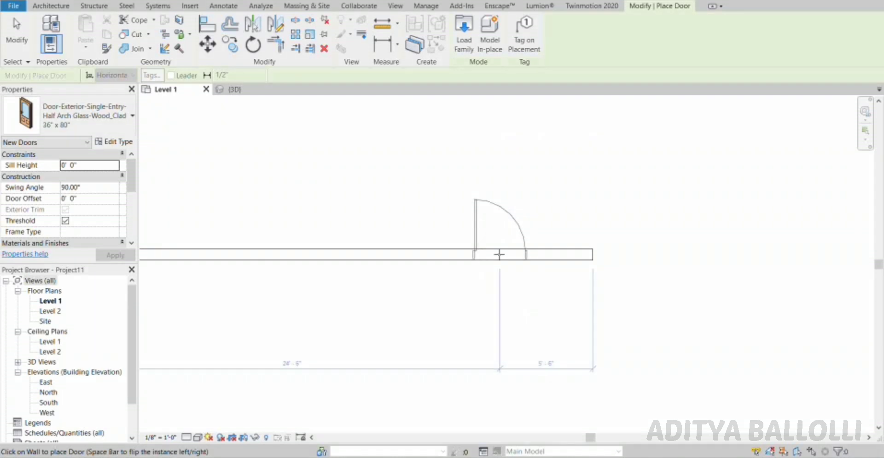
left_click(499, 255)
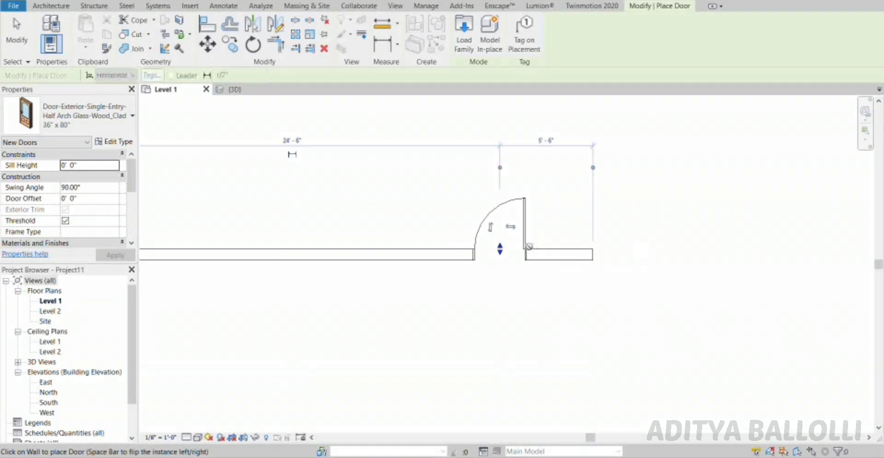
scroll(647, 251, "down", 2)
key("Escape")
key("Escape")
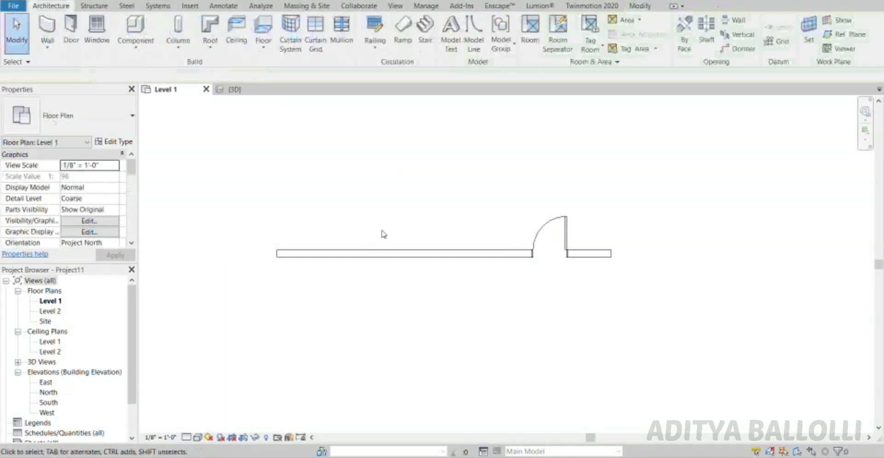
- Load the Window-Casement-Multi-Sash-Horizontal 72" x 53" family from US Imperial > Windows
left_click(97, 30)
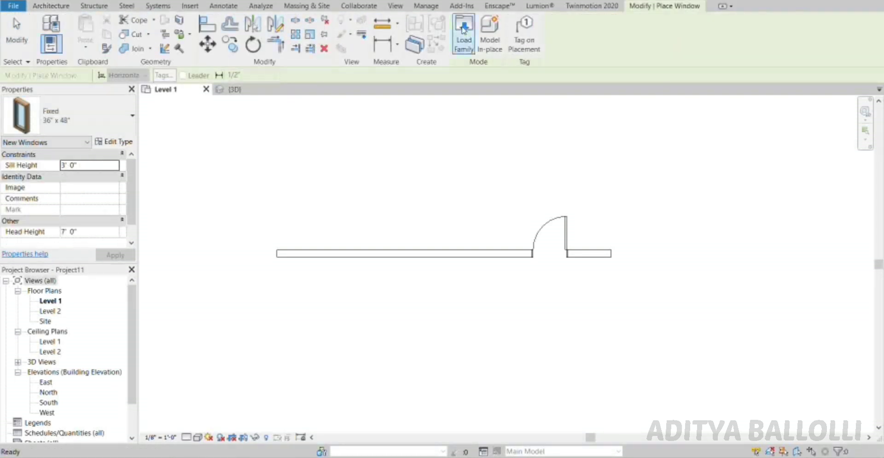
left_click(464, 32)
left_click(699, 67)
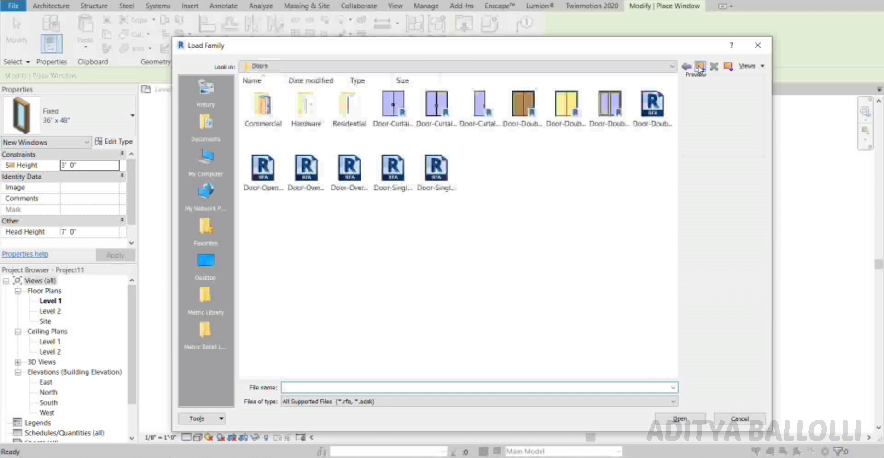
left_click(698, 68)
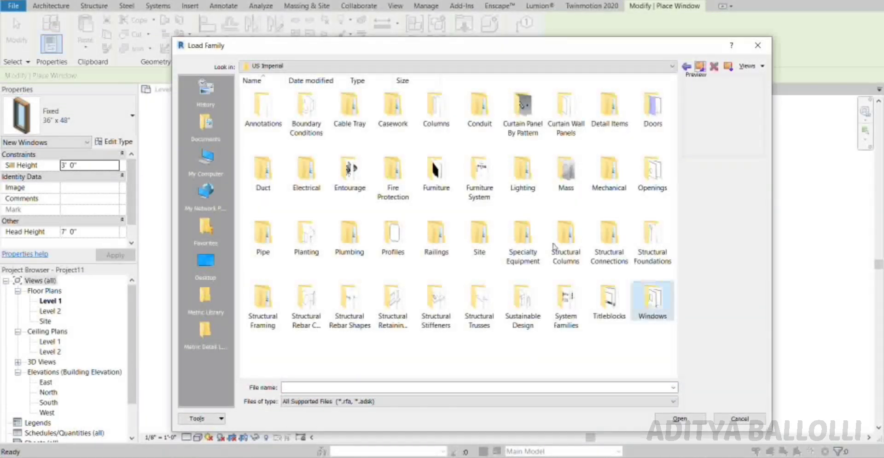
double_click(653, 302)
scroll(380, 222, "down", 5)
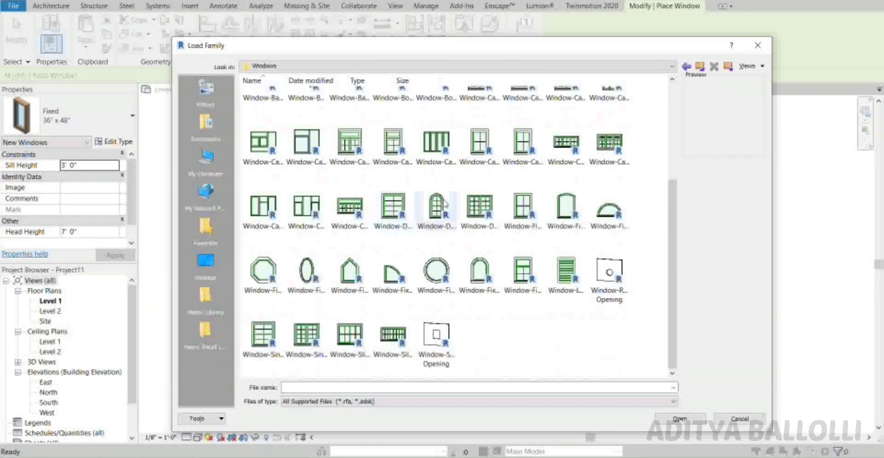
scroll(464, 296, "up", 5)
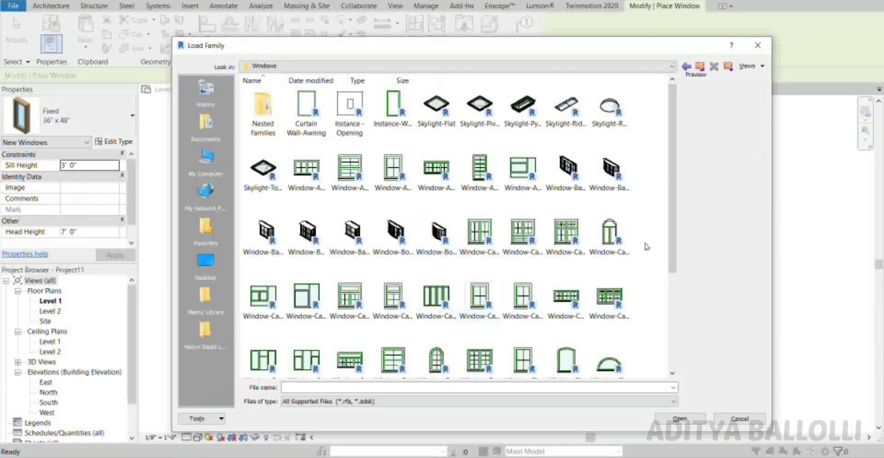
scroll(599, 225, "down", 5)
scroll(546, 229, "up", 5)
scroll(530, 221, "down", 3)
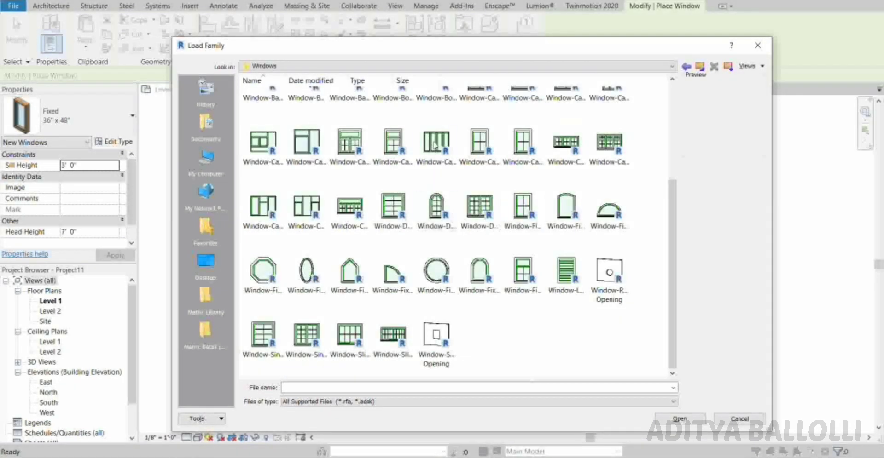
left_click(418, 183)
double_click(418, 183)
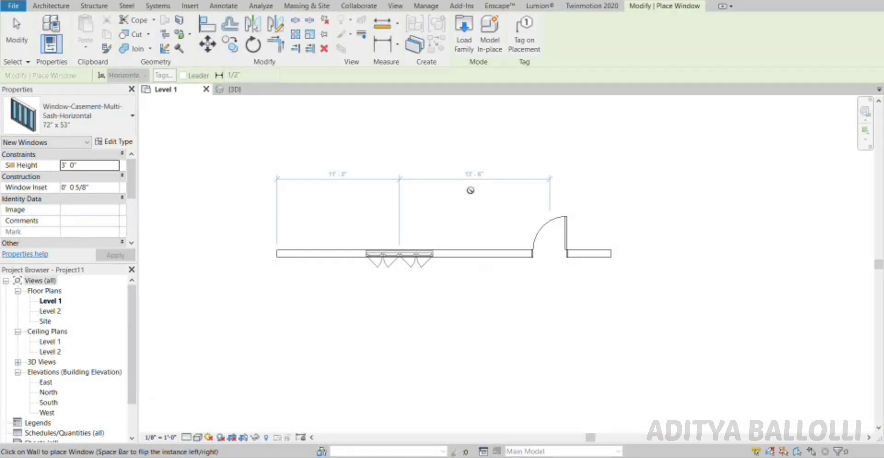
- Finish placing windows, switch to the {3D} view and orbit to face the wall
key("Escape")
key("Escape")
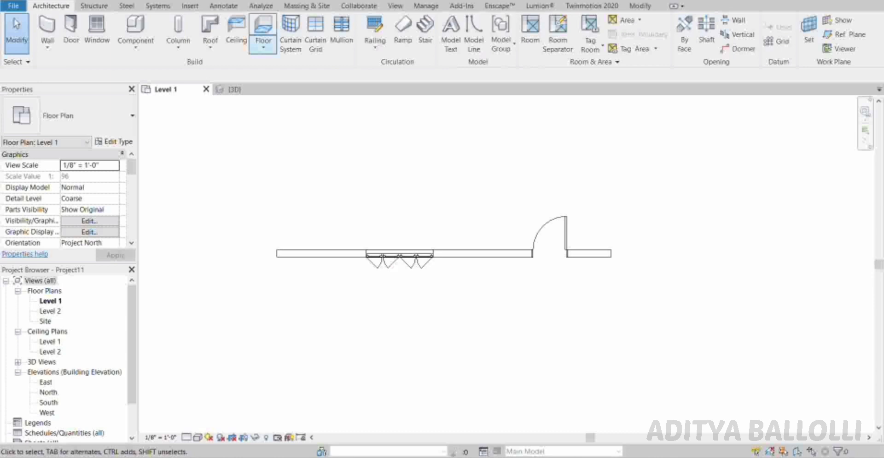
key("ctrl+Tab")
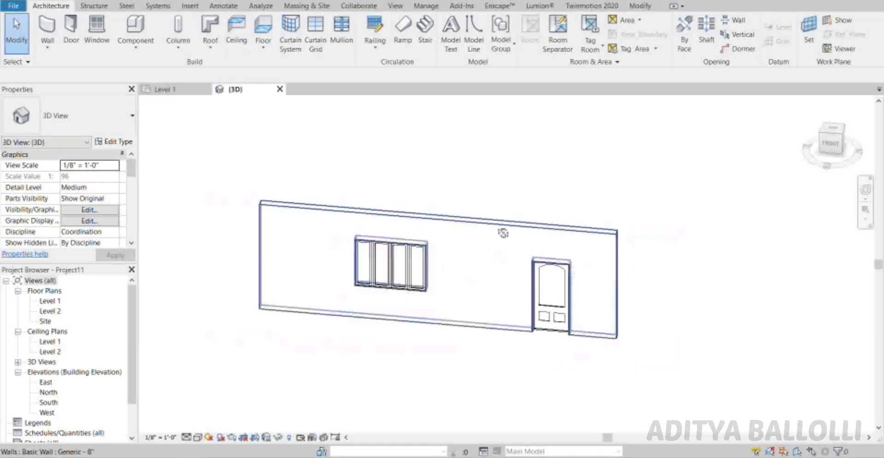
middle_click_drag(503, 233, 409, 184, "shift")
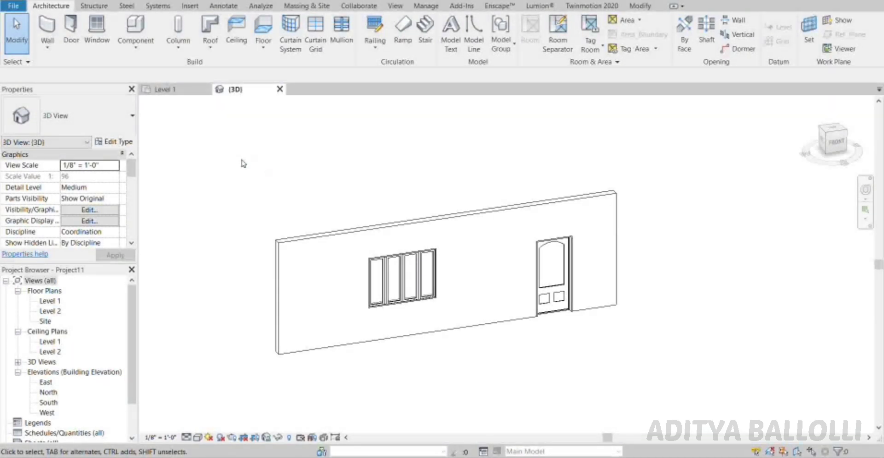
- Place a horizontal wall reveal near the top of the wall
left_click(48, 46)
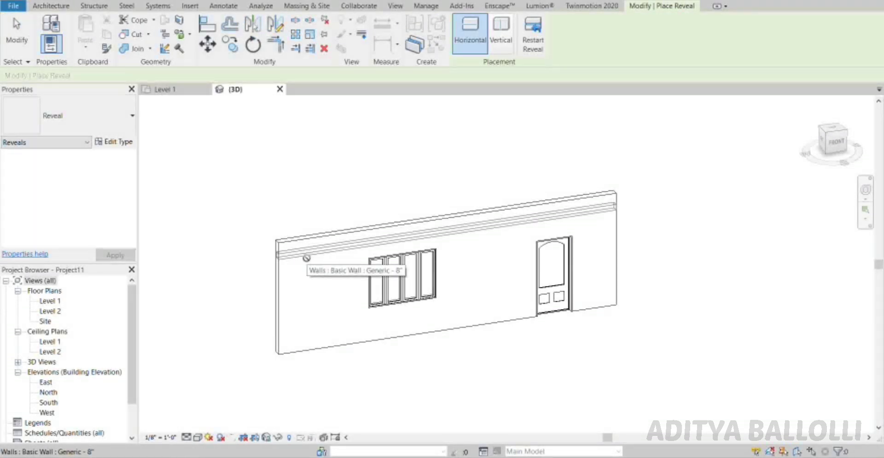
key("Escape")
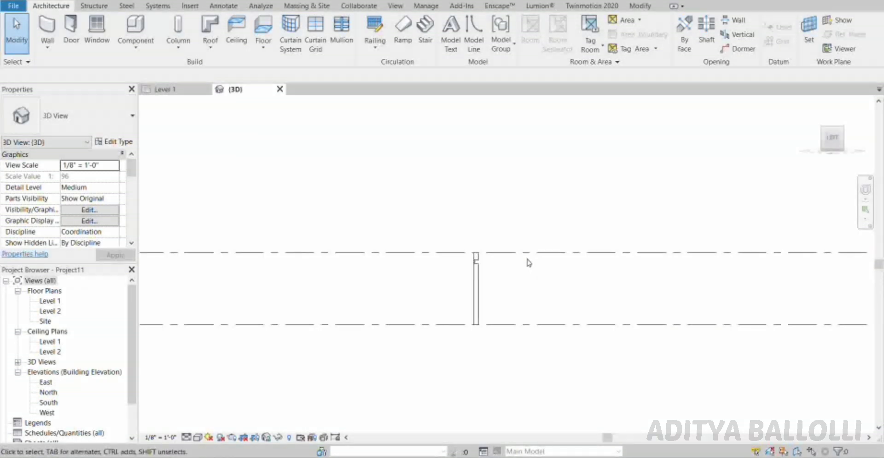
- Zoom into the wall end from above and select, then deselect, the reveal to check its cross-section
scroll(506, 277, "up", 5)
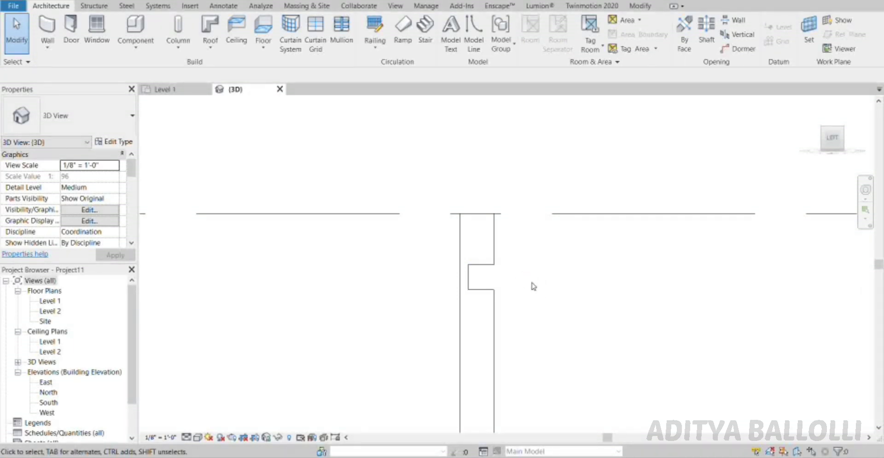
left_click(494, 279)
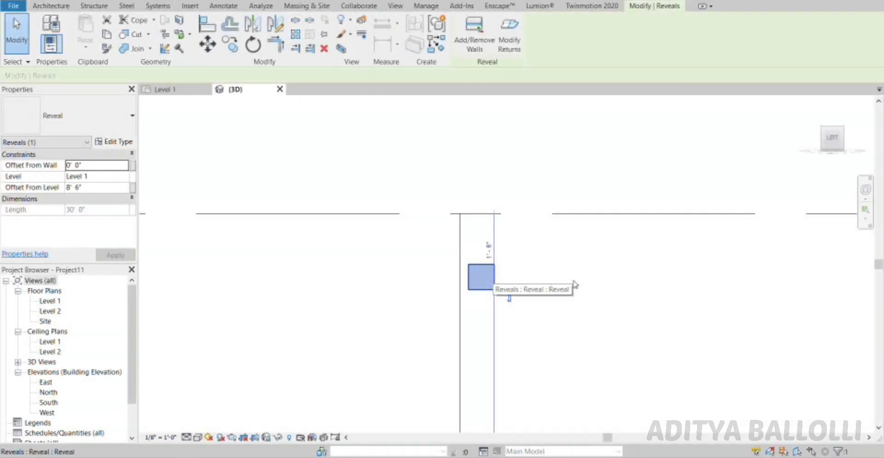
left_click(178, 138)
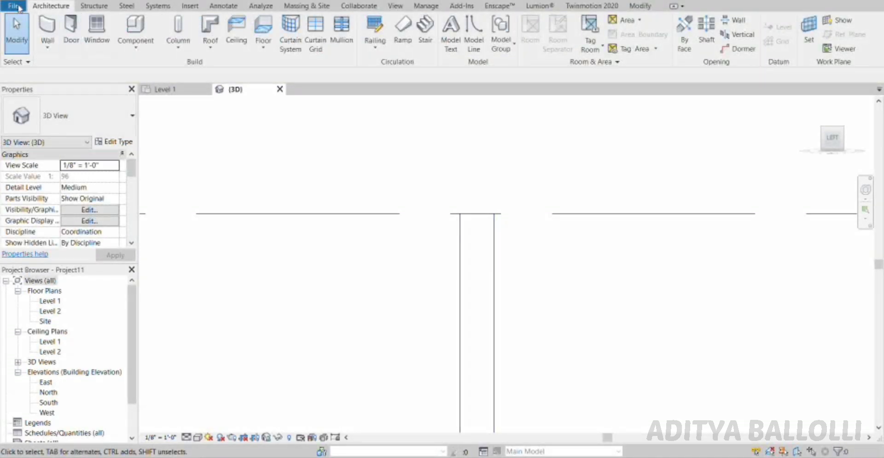
- Create a new family from Family Templates > English_I > Profile-Reveal.rft
left_click(19, 8)
mouse_move(42, 51)
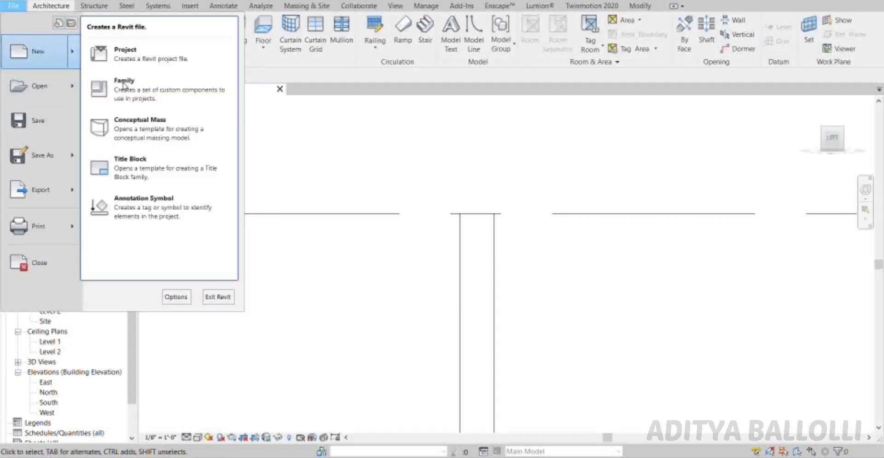
left_click(123, 85)
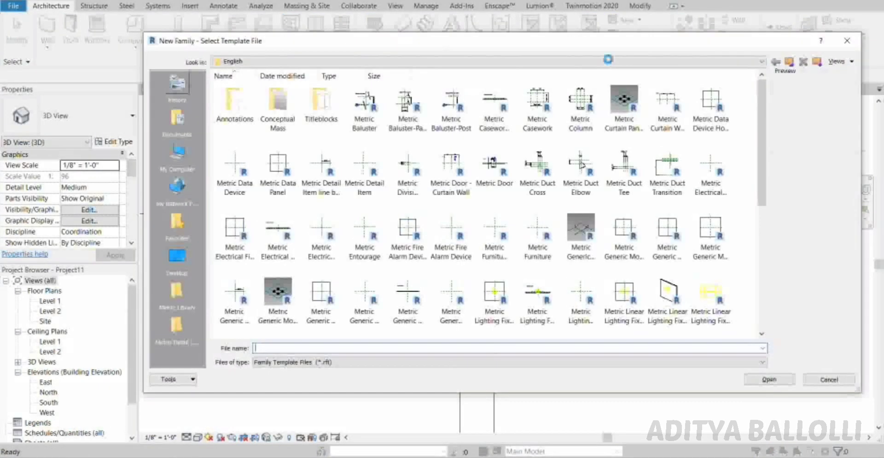
left_click(368, 61)
left_click(323, 128)
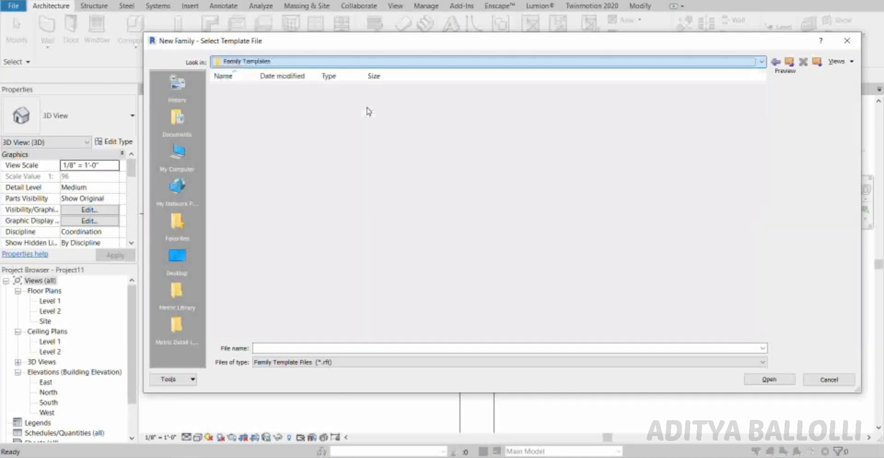
left_click(364, 103)
double_click(364, 103)
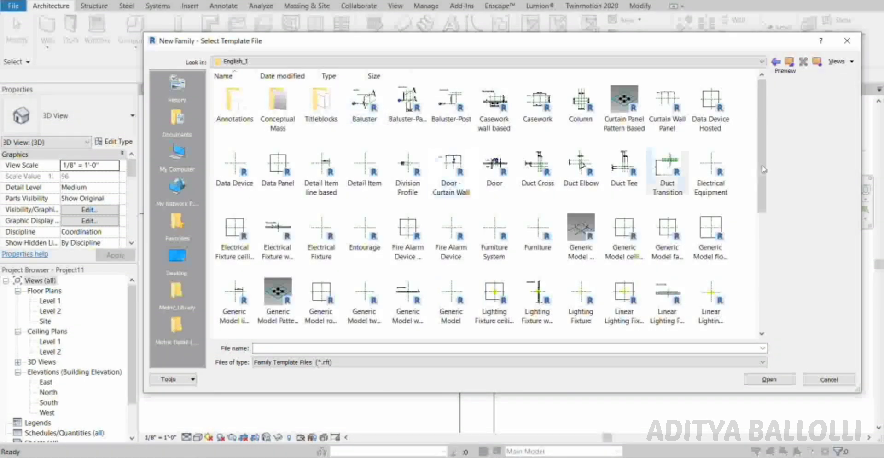
scroll(758, 216, "down", 5)
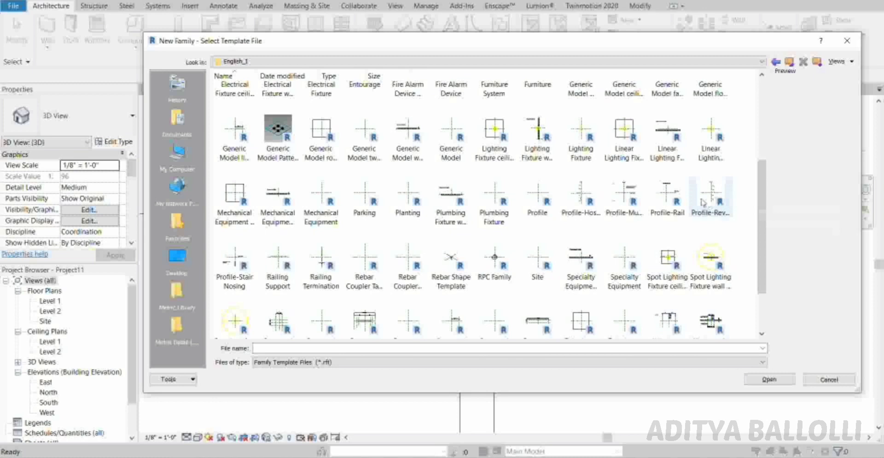
left_click(711, 200)
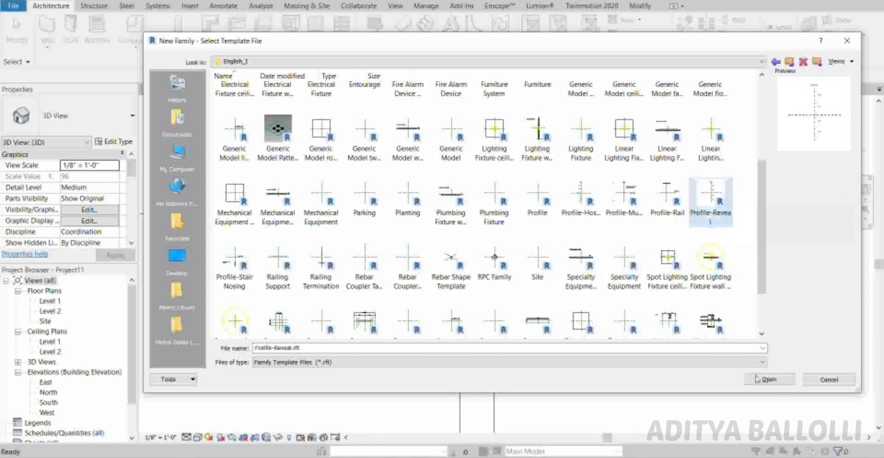
left_click(768, 380)
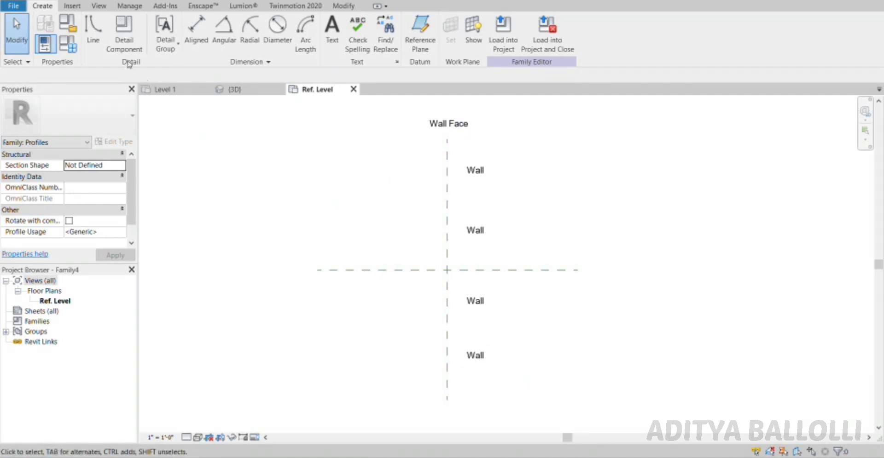
- Sketch the square's edges as chained lines starting at the reference-plane intersection
left_click(94, 37)
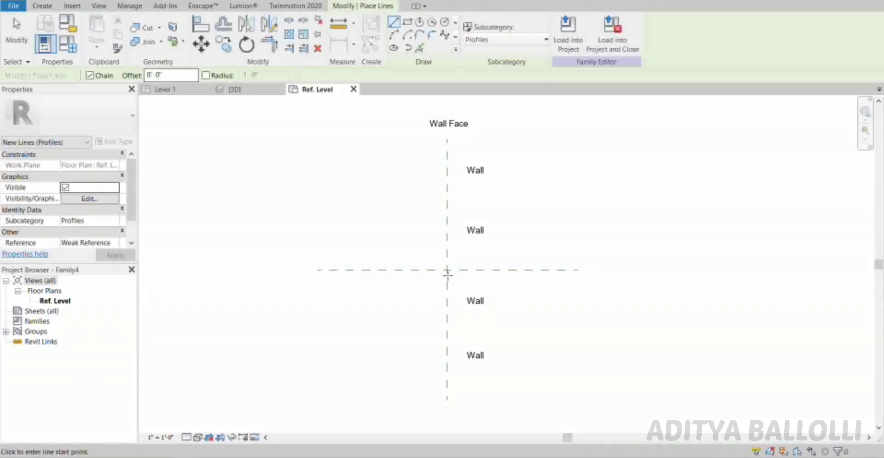
scroll(446, 274, "up", 2)
scroll(471, 239, "up", 1)
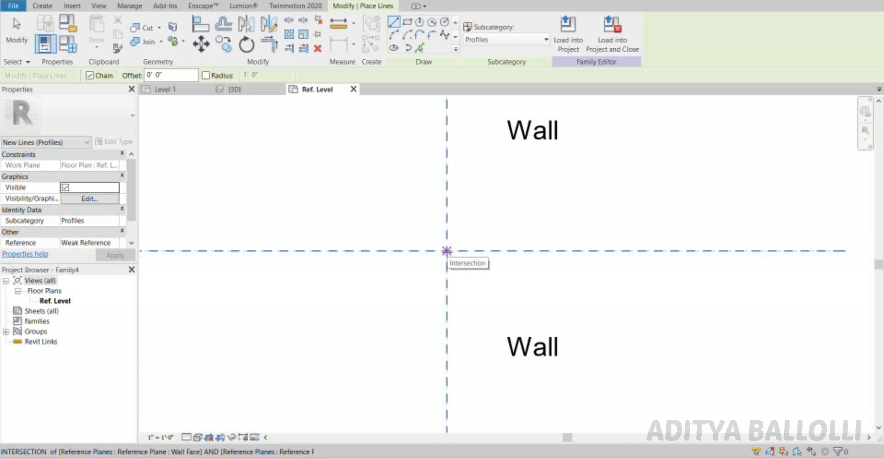
scroll(446, 251, "up", 2)
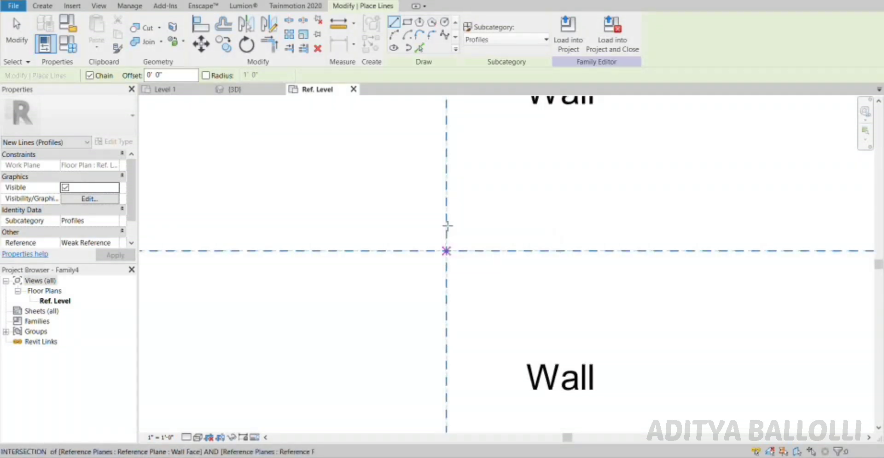
left_click(446, 226)
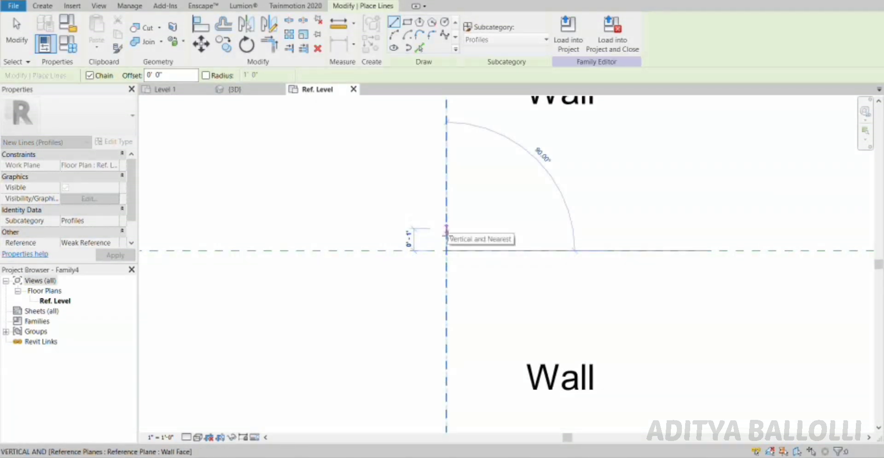
left_click(447, 239)
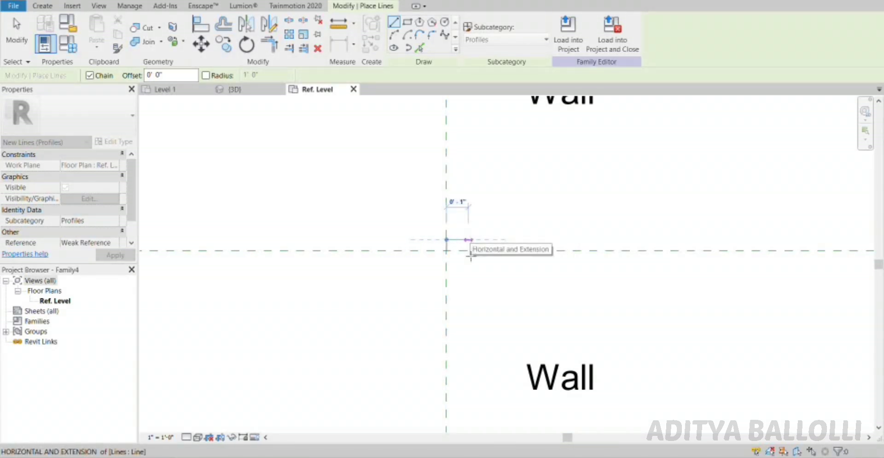
left_click(471, 255)
scroll(470, 257, "up", 2)
left_click(468, 262)
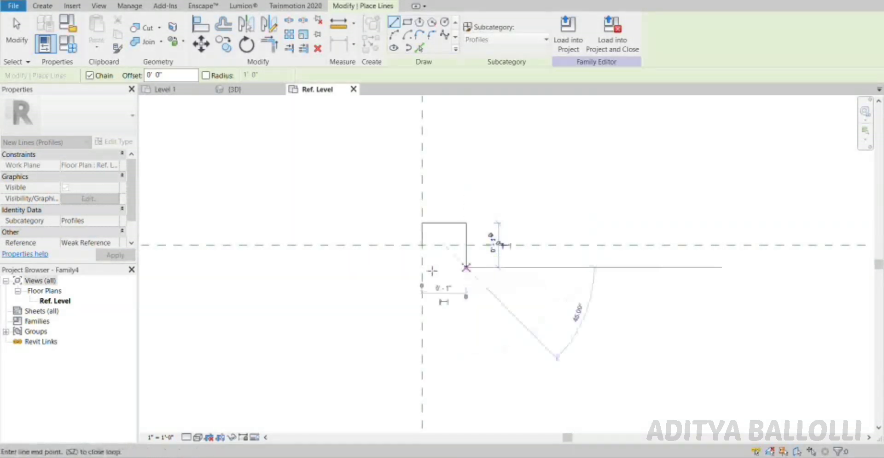
left_click(422, 267)
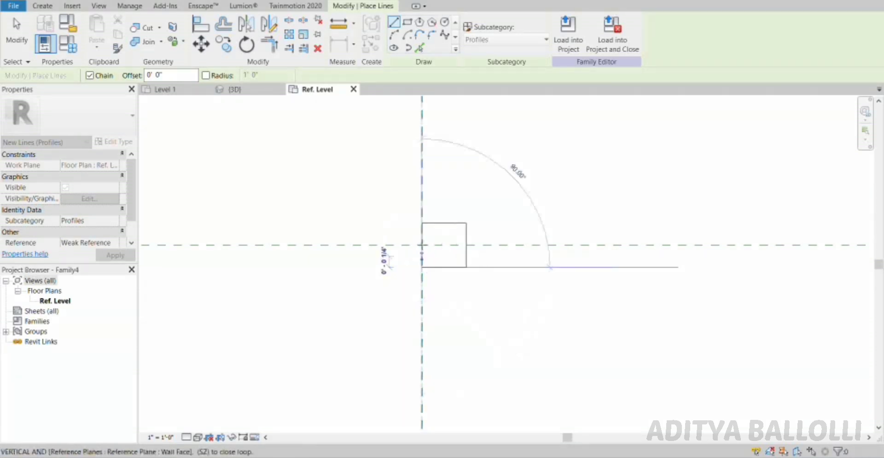
- Close the 1" square loop with SZ, stop drawing, and check the four lines by window-selecting them
key("s")
key("z")
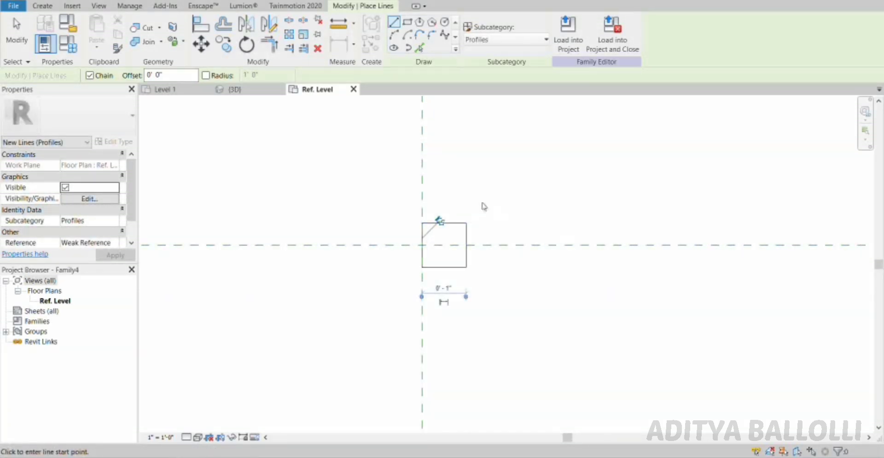
key("Escape")
left_click_drag(493, 290, 369, 199)
left_click(557, 162)
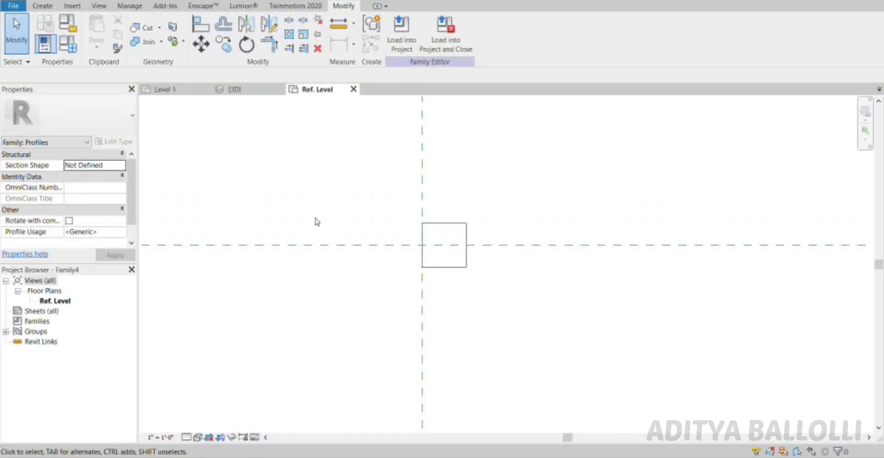
- Save the profile family as PROFILE and load it into the wall project
key("ctrl+s")
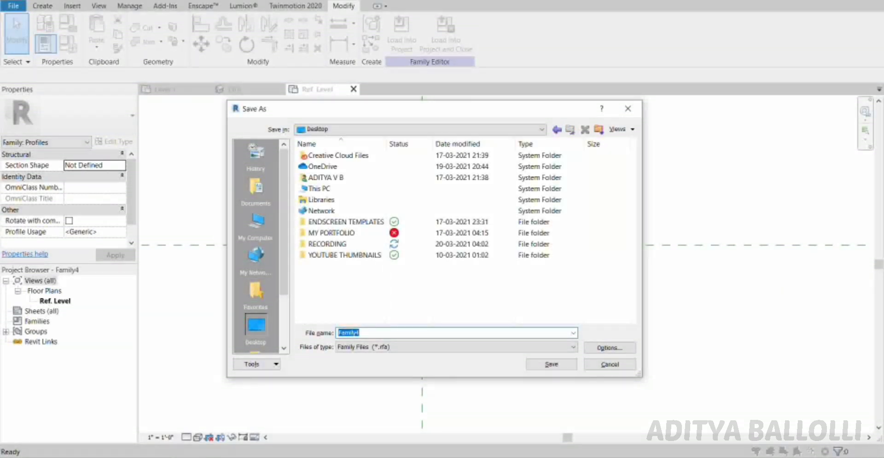
type("PROFILE")
left_click(562, 365)
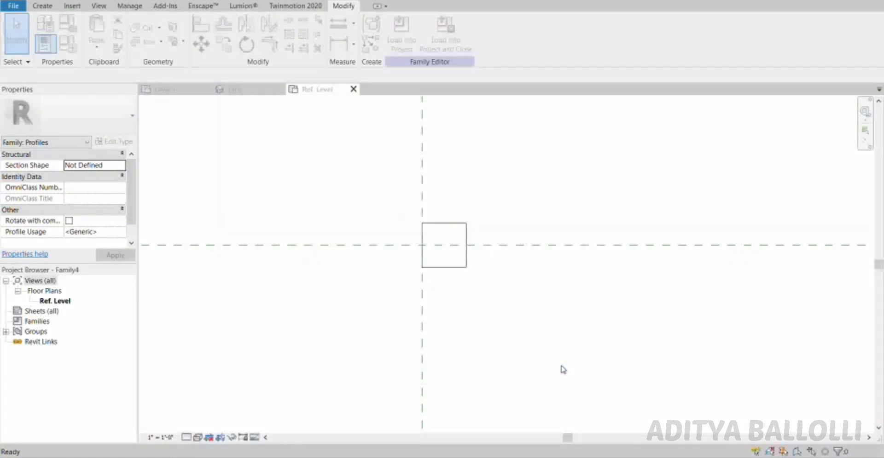
scroll(461, 198, "down", 4)
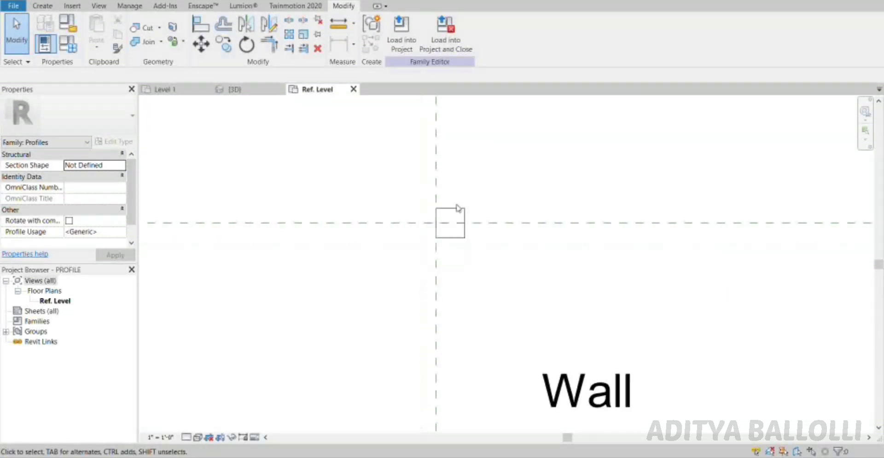
left_click(446, 36)
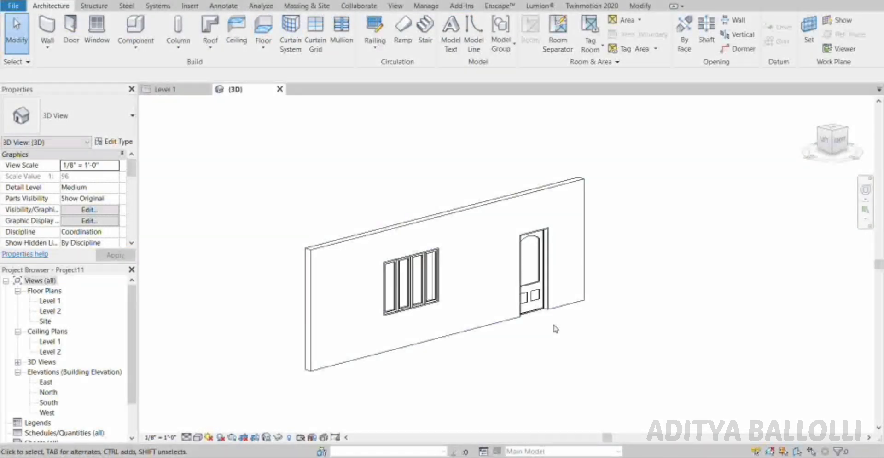
- Create reveal type NEW by duplication and set its profile to PROFILE : PROFILE
left_click(48, 45)
left_click(82, 164)
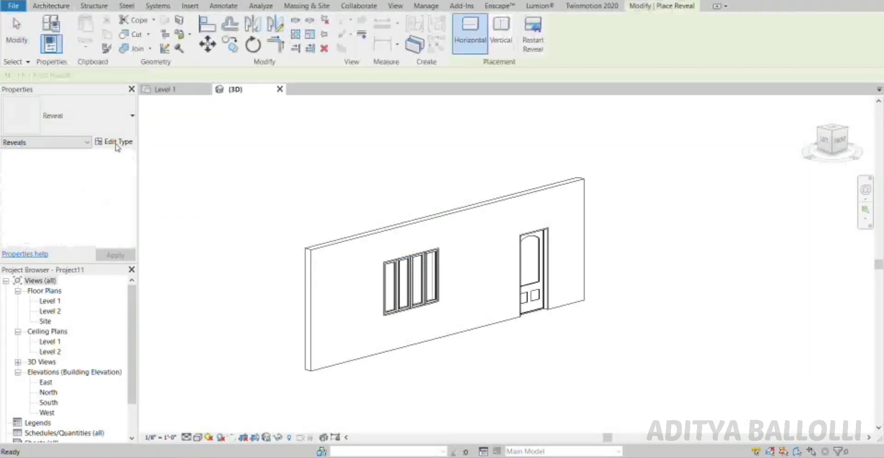
left_click(116, 142)
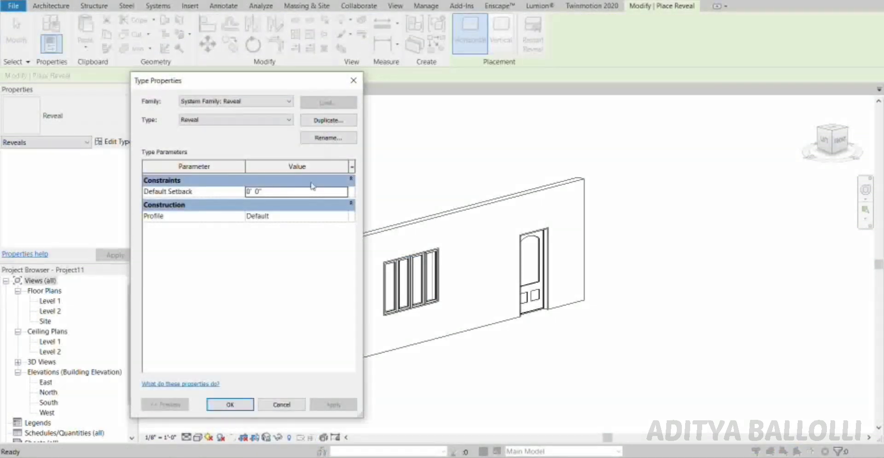
left_click(328, 120)
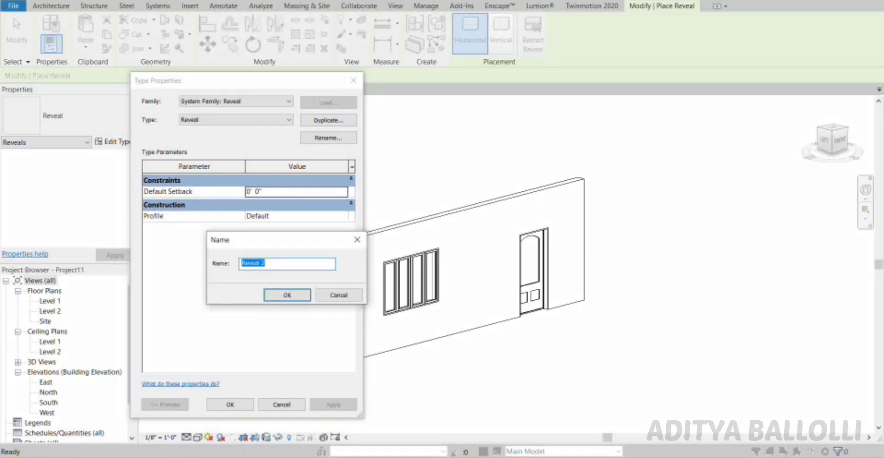
type("NEW")
left_click(287, 295)
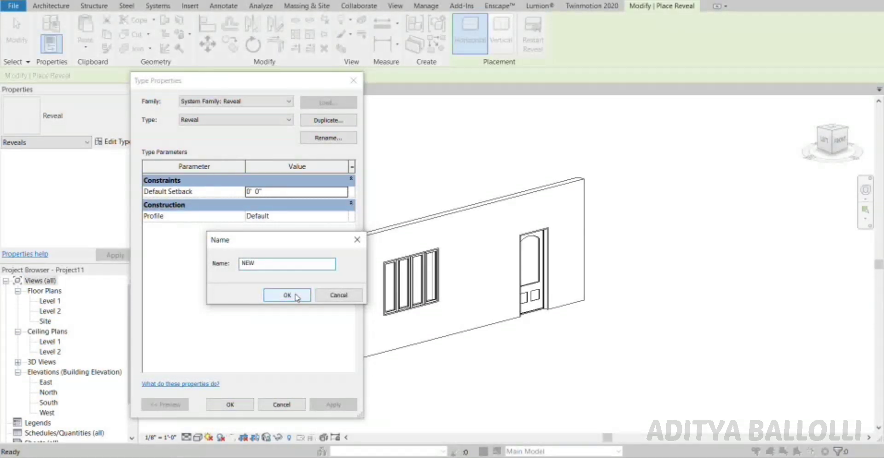
left_click(343, 217)
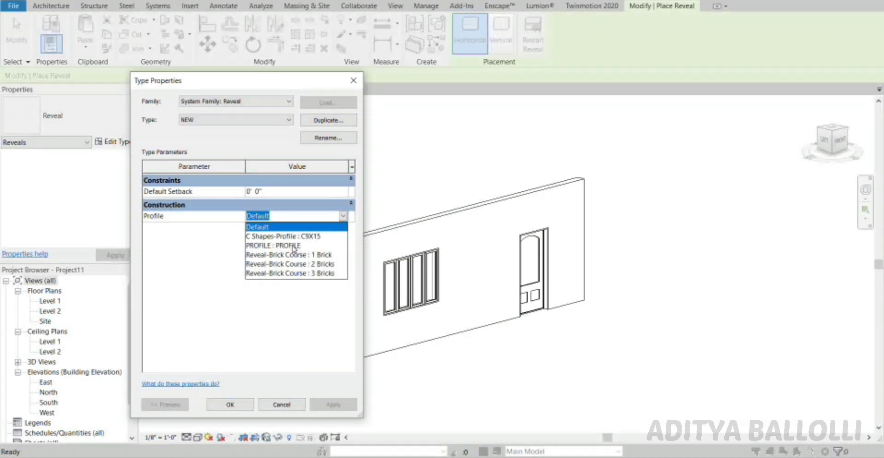
left_click(296, 247)
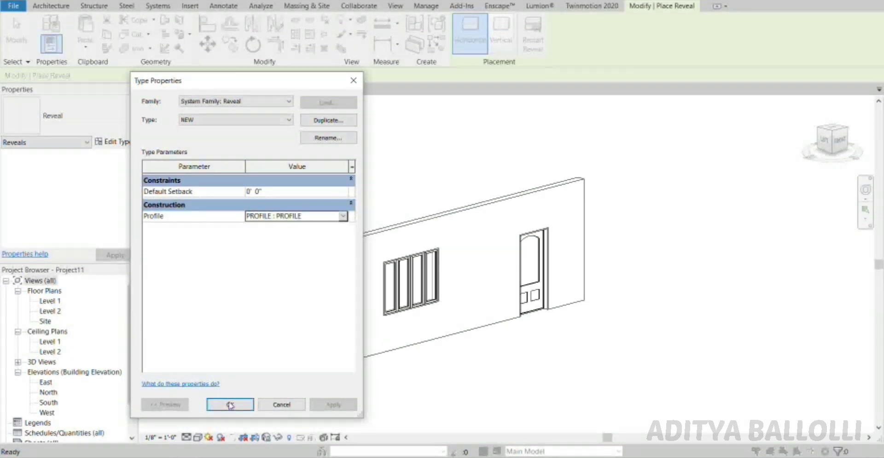
left_click(230, 404)
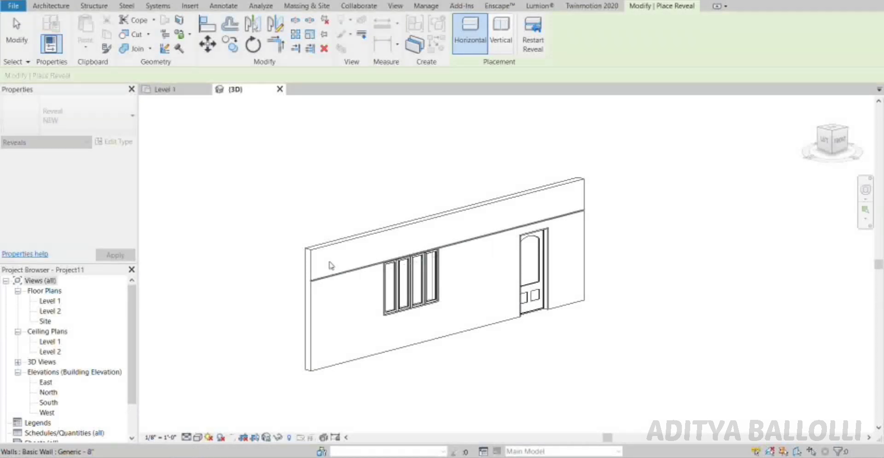
- Place the NEW reveal horizontally along the wall, then orbit to look down on it
key("Escape")
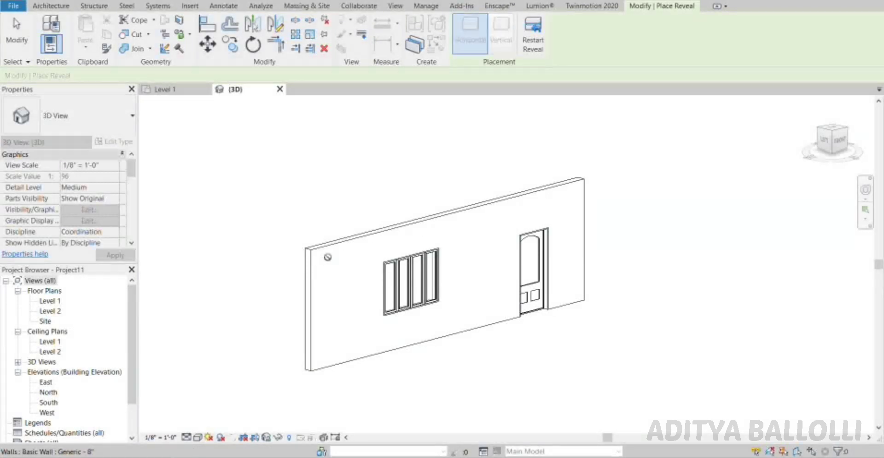
left_click(328, 261)
key("Escape")
scroll(296, 275, "up", 5)
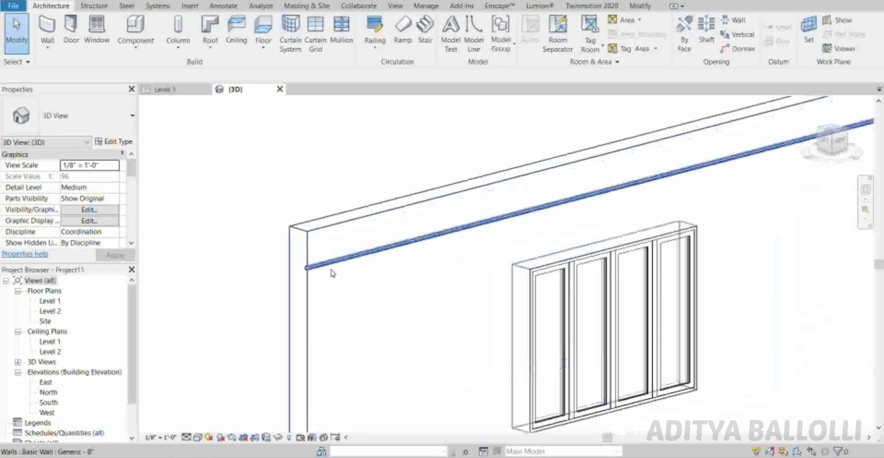
scroll(296, 262, "up", 4)
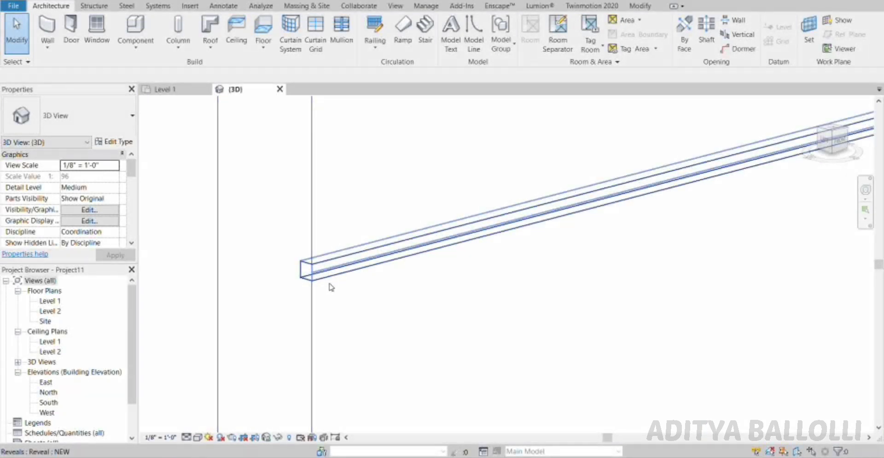
scroll(280, 244, "down", 3)
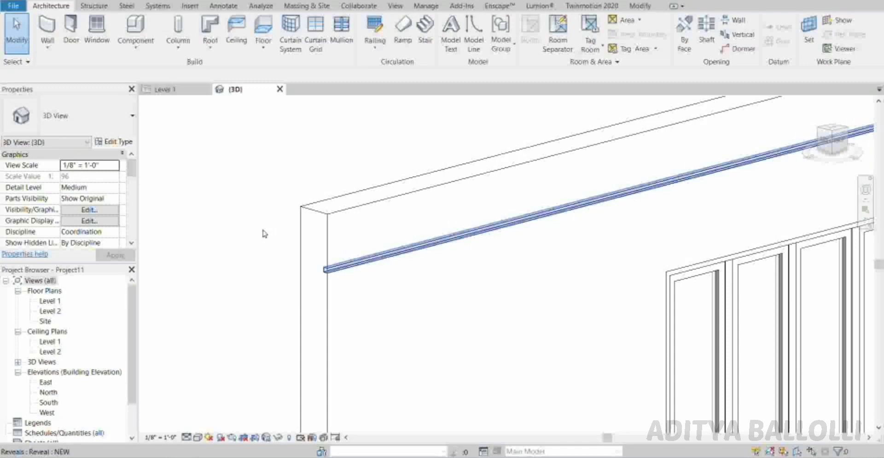
scroll(265, 234, "down", 3)
middle_click_drag(264, 234, 495, 284, "shift")
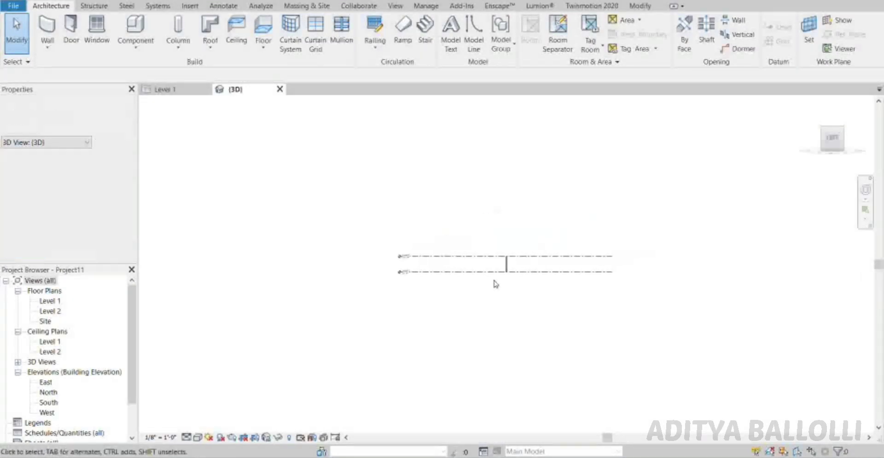
- Raise the reveal to 6" below the wall top (9' 6" above Level 1) and reselect it
scroll(499, 281, "up", 5)
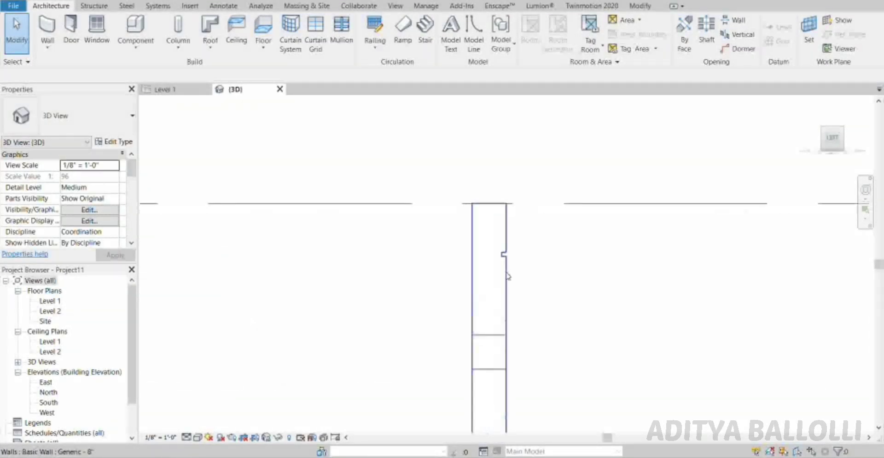
scroll(508, 276, "up", 2)
left_click(513, 274)
scroll(514, 273, "up", 1)
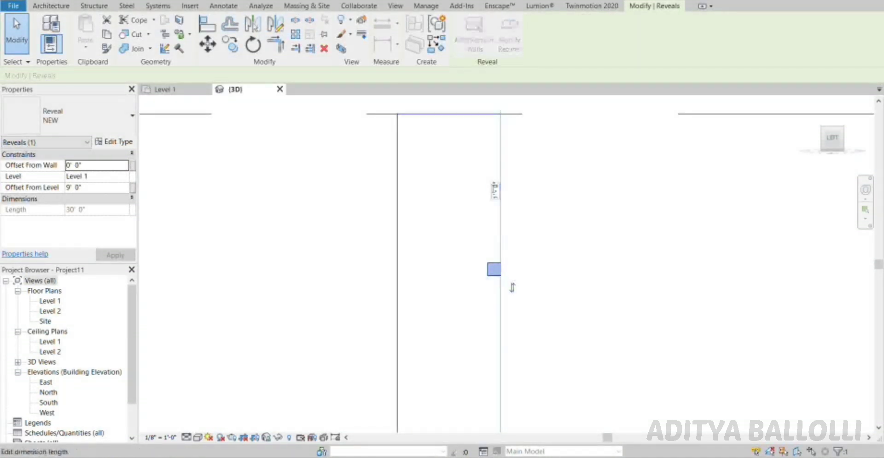
left_click(494, 191)
type("6")
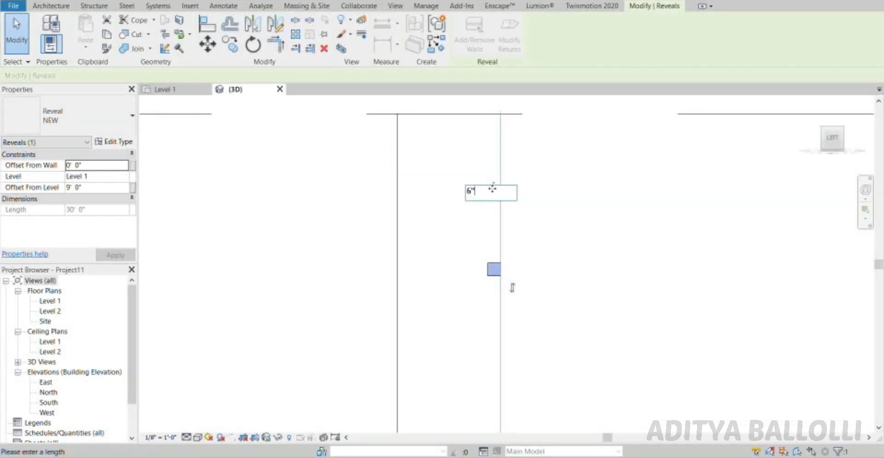
type("\"")
key("Return")
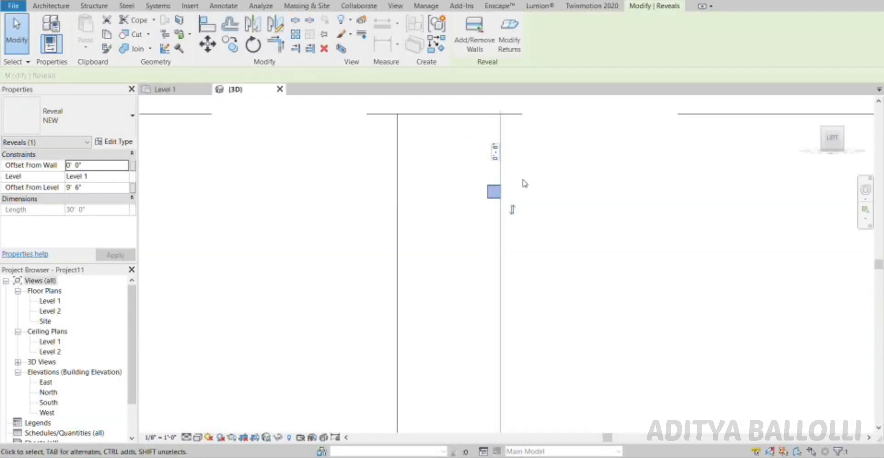
left_click(506, 193)
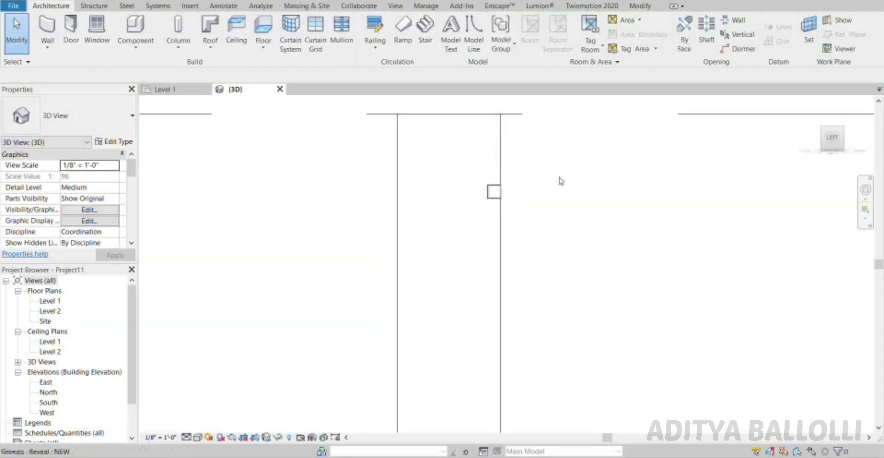
left_click(493, 192)
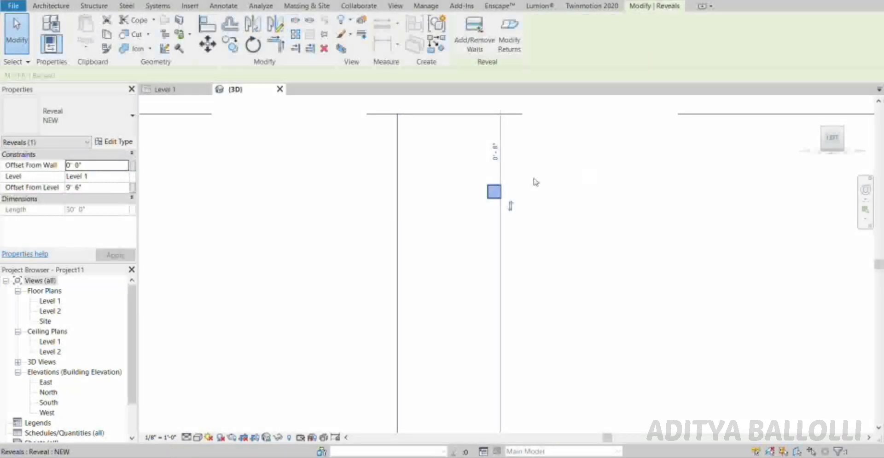
- Array the reveal down the wall face as a group at 0'-6 1/2" spacing
left_click(295, 35)
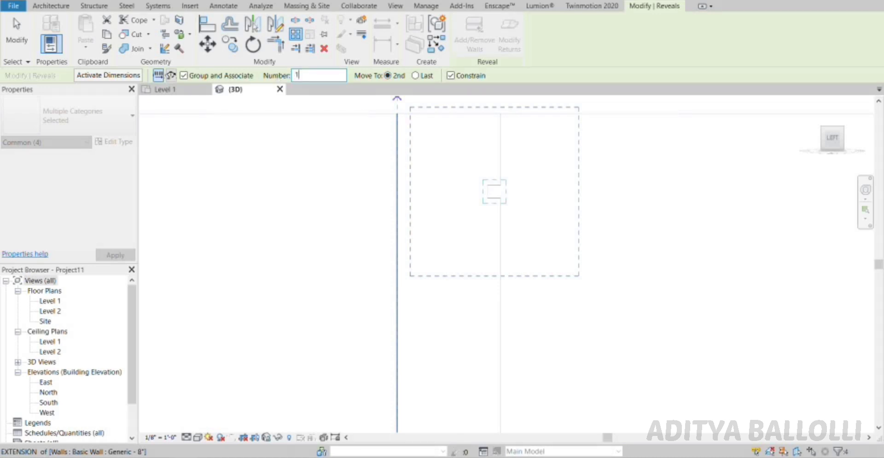
type("5")
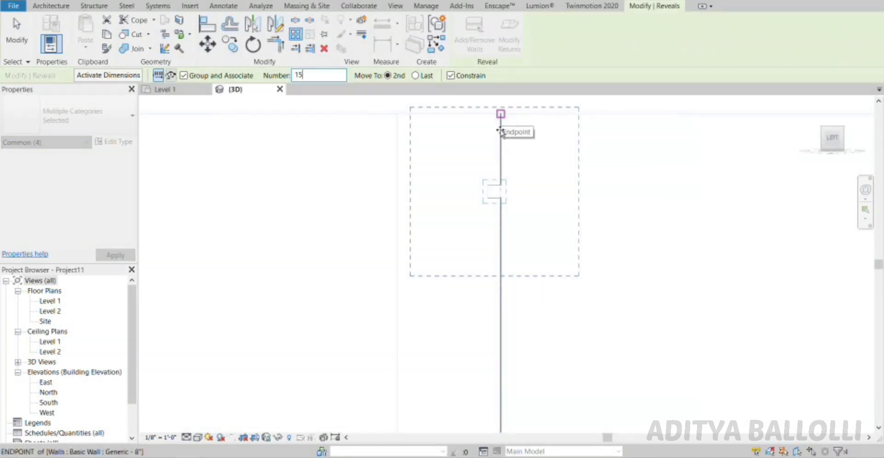
left_click(500, 114)
left_click(500, 198)
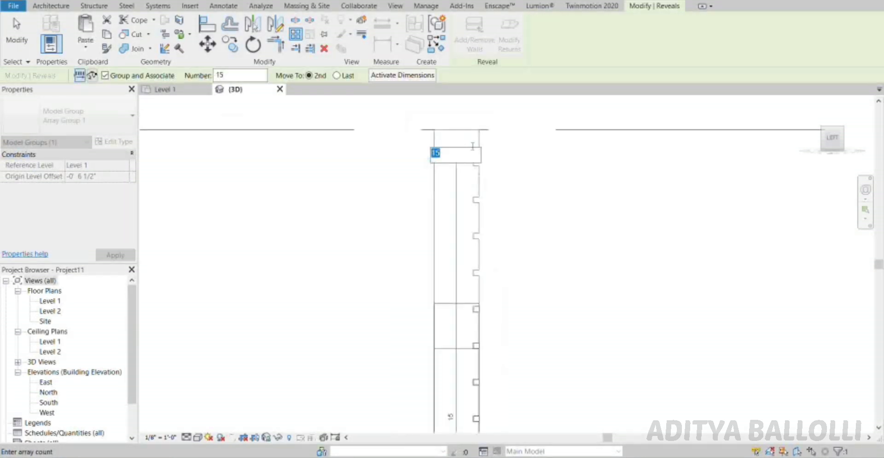
scroll(481, 306, "up", 1)
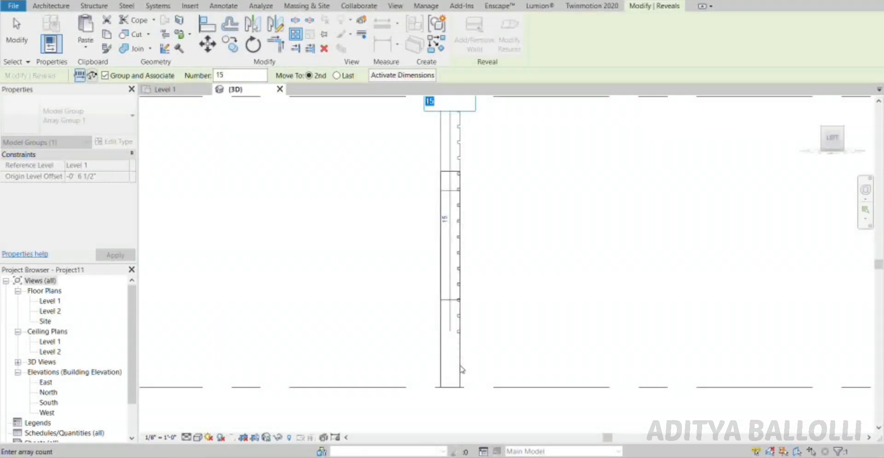
scroll(457, 142, "down", 1)
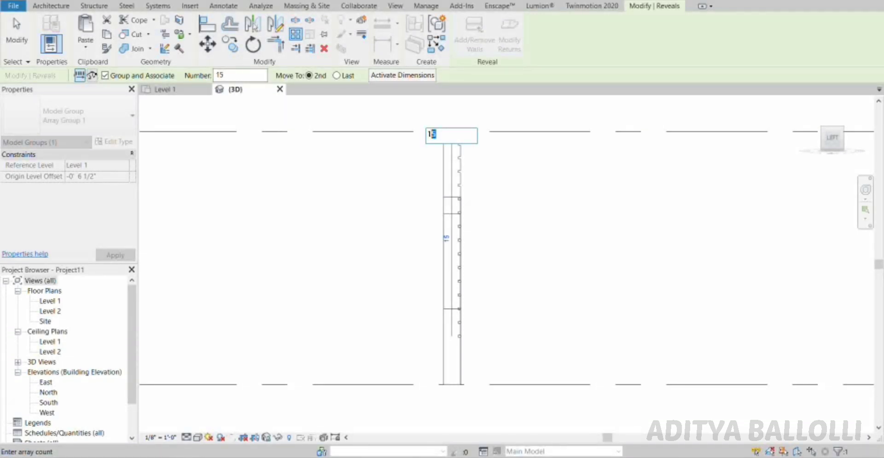
key("Return")
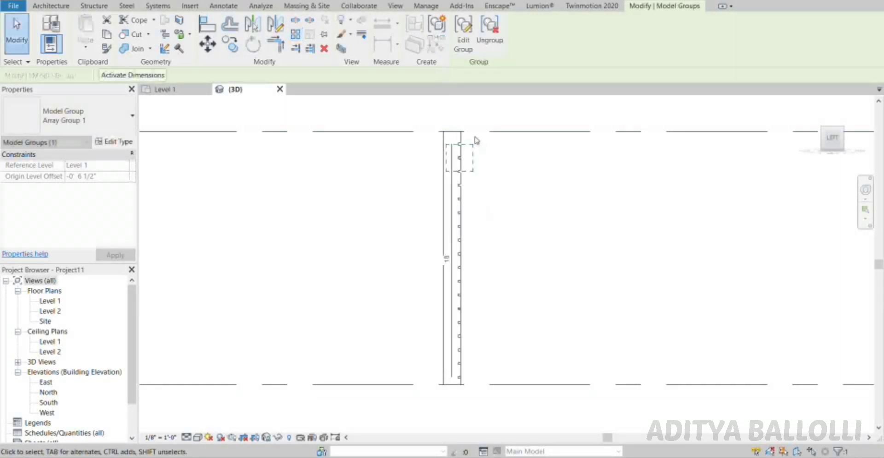
- Deselect the reveal array group and orbit to view the wall obliquely
scroll(455, 152, "up", 1)
scroll(460, 166, "down", 2)
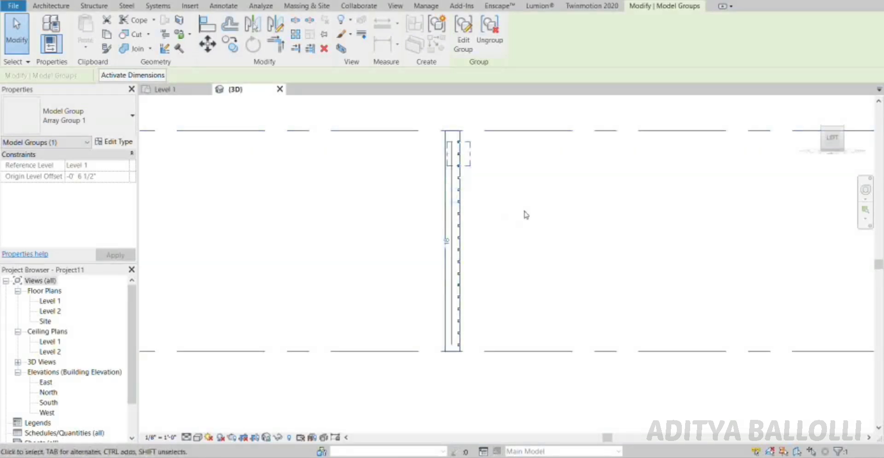
left_click(488, 199)
middle_click_drag(488, 199, 414, 286, "shift")
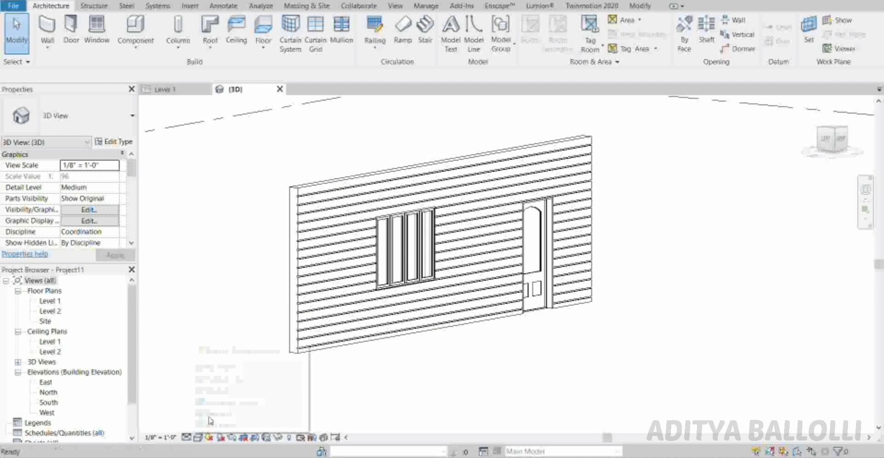
- Switch the 3D view to the Realistic visual style and frame the wall
left_click(198, 438)
left_click(217, 412)
scroll(202, 168, "up", 3)
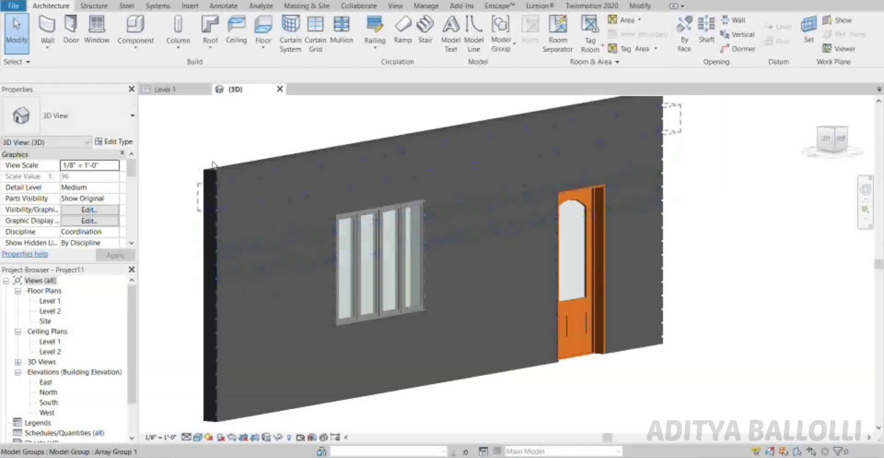
scroll(198, 156, "down", 2)
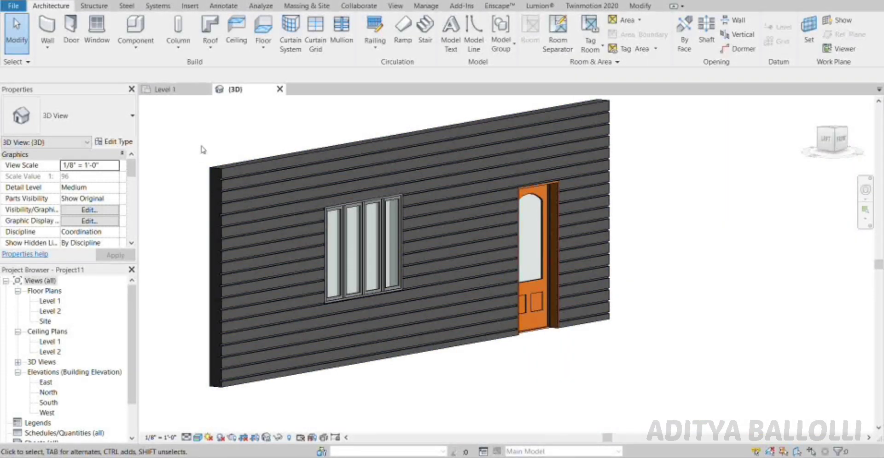
middle_click_drag(299, 143, 332, 156)
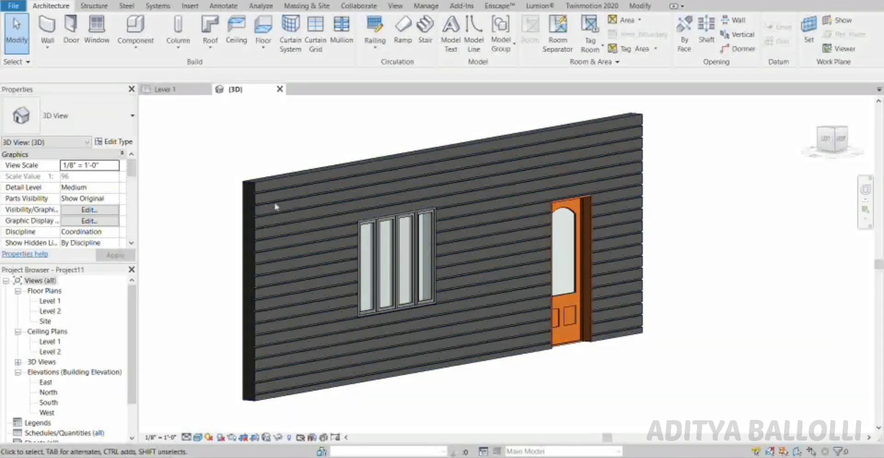
- Open the wall type's structure layers and the material browser for the structure layer
left_click(246, 191)
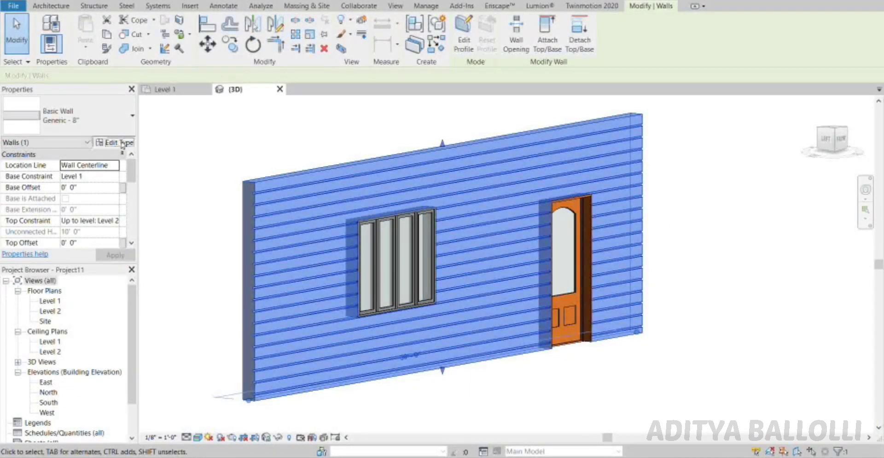
left_click(114, 141)
left_click(278, 192)
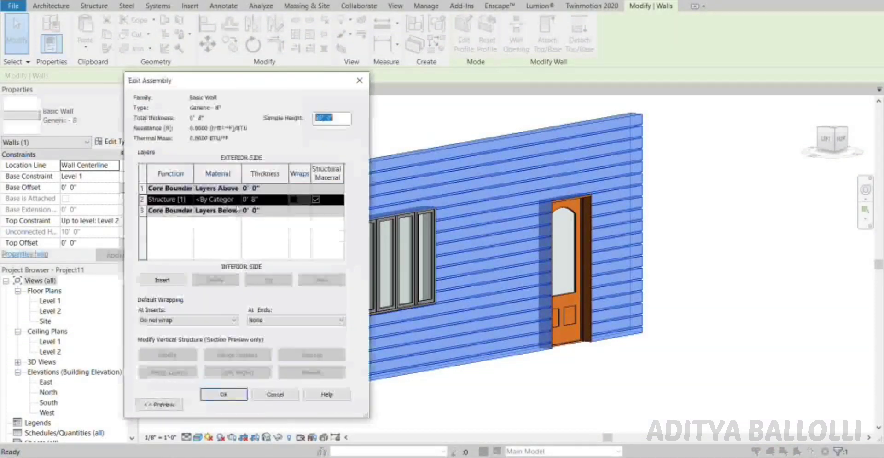
left_click(239, 202)
left_click(238, 200)
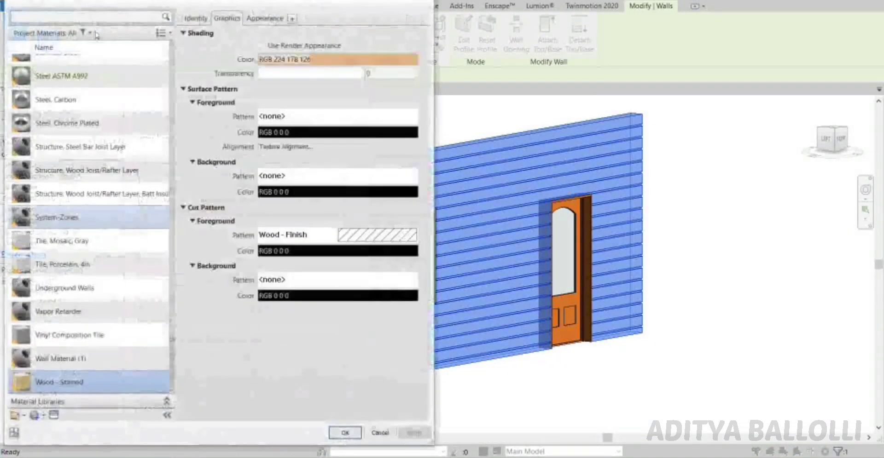
- Search WOOD, assign Wood - Stained to the structure layer, and confirm all dialogs
scroll(92, 44, "up", 1)
left_click(88, 18)
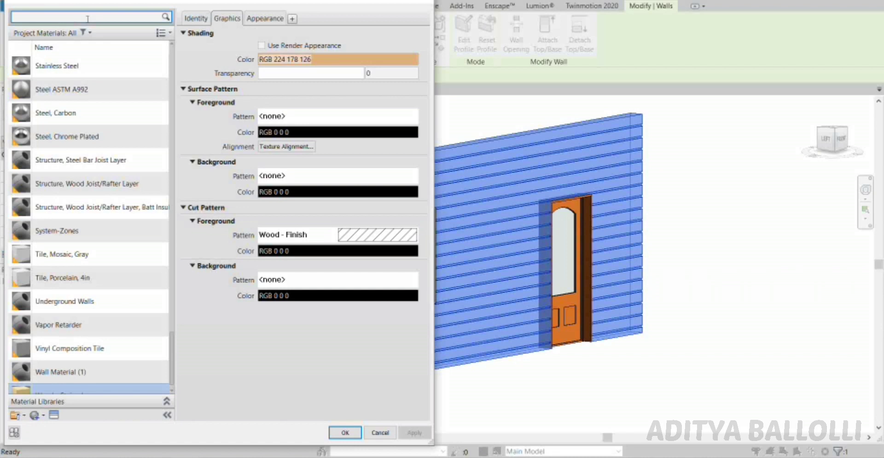
type("WOOD")
key("Return")
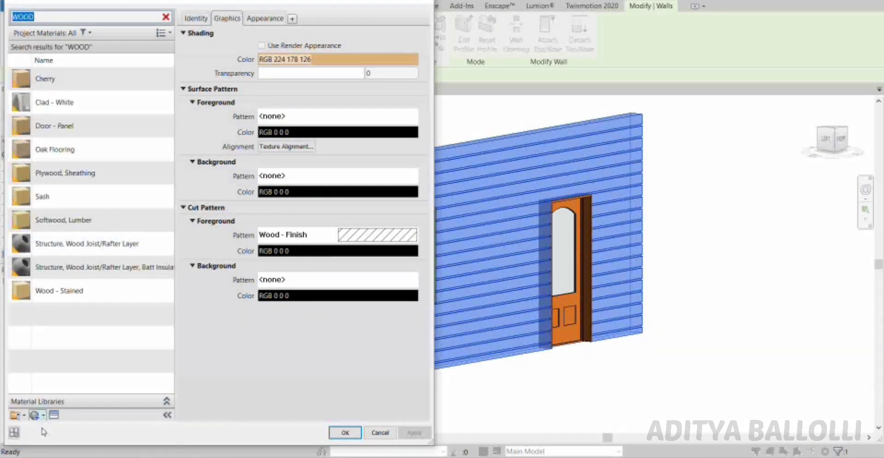
left_click(44, 417)
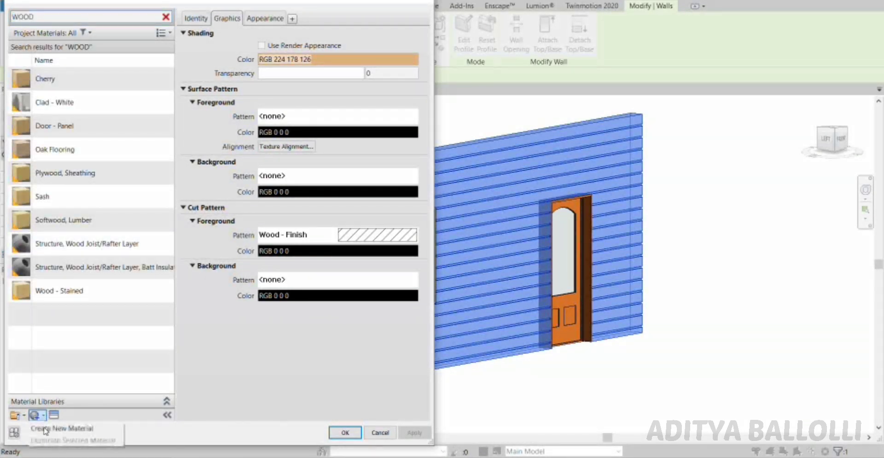
left_click(78, 293)
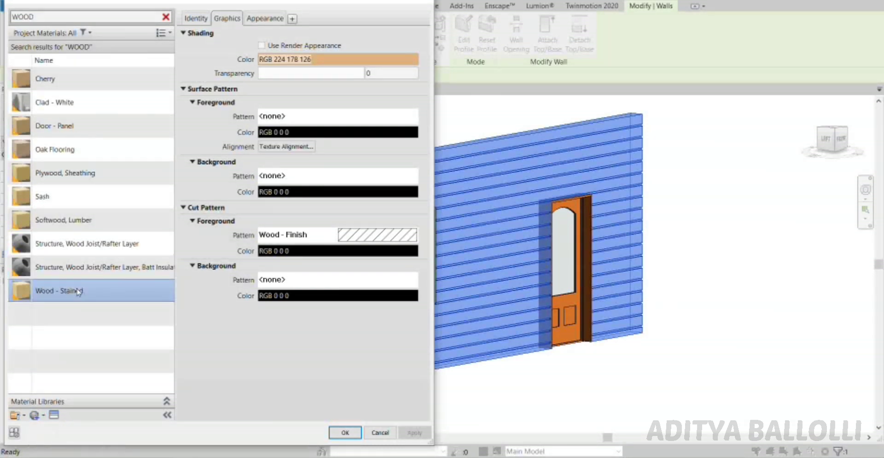
left_click(349, 435)
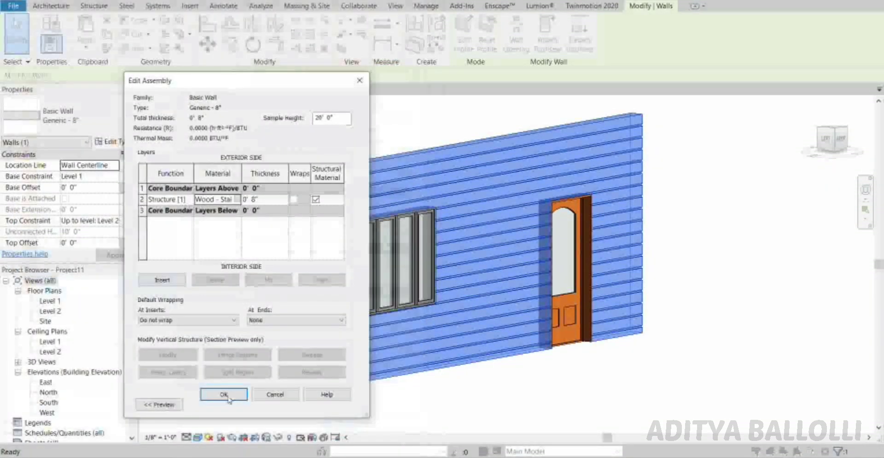
left_click(228, 394)
left_click(232, 405)
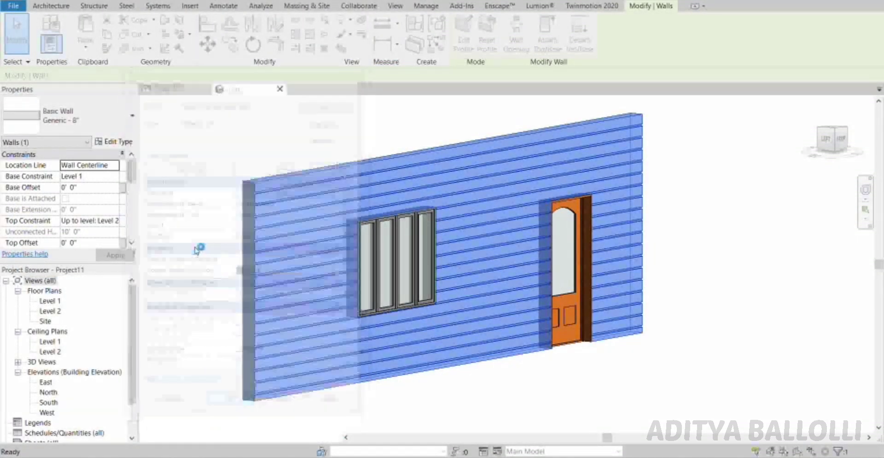
left_click(193, 193)
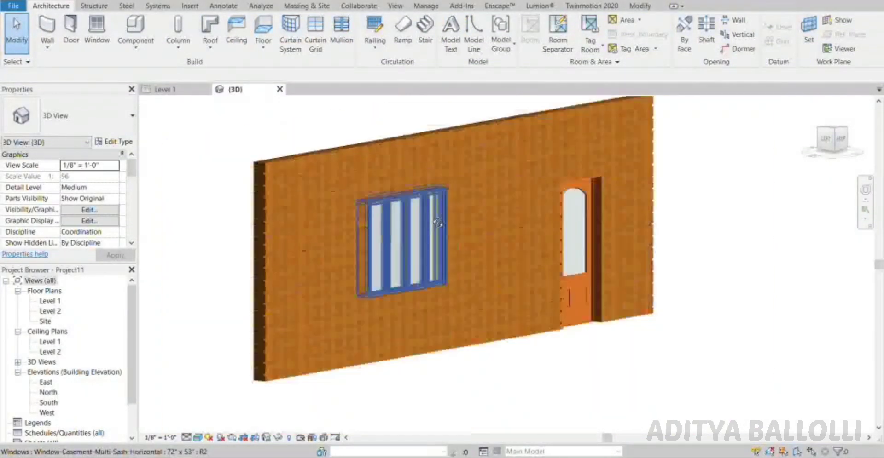
- Orbit around the wood-stained wall to inspect its reveals, window and door
middle_click_drag(480, 210, 464, 370, "shift")
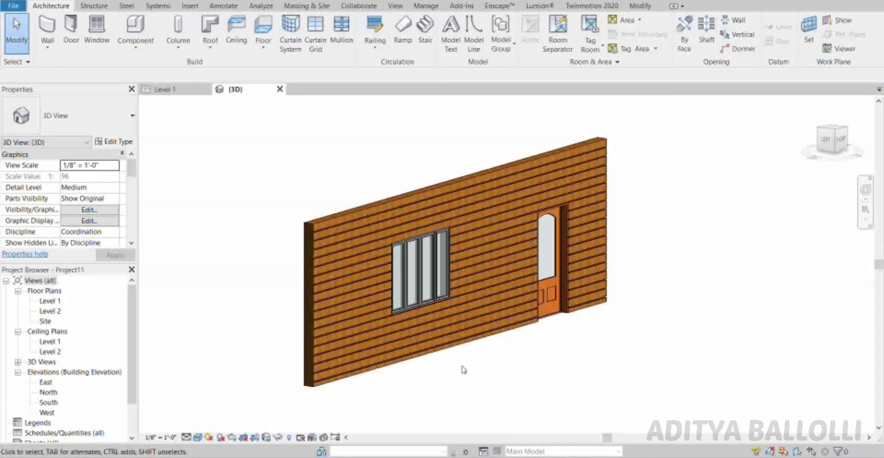